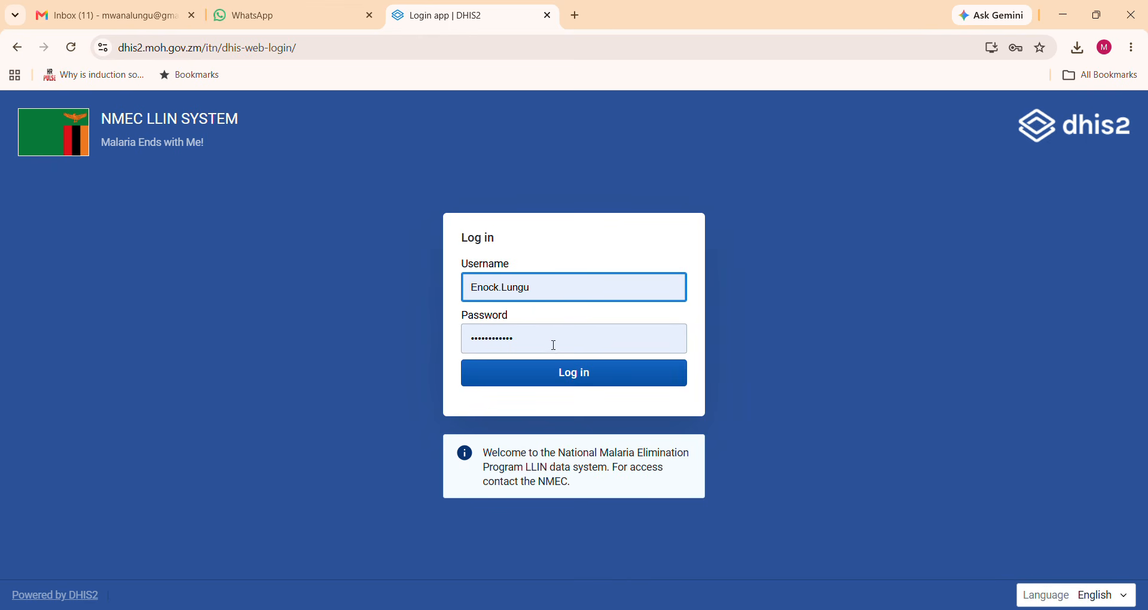
Log in with the prefilled credentials and open the Data Visualizer app
left_click(578, 383)
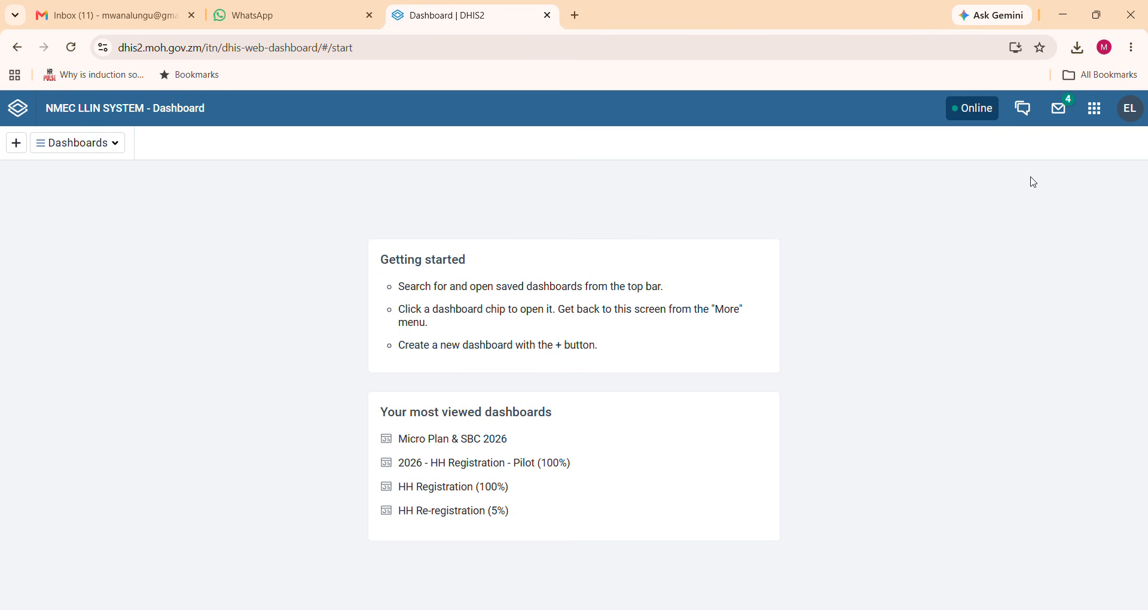
left_click(1100, 115)
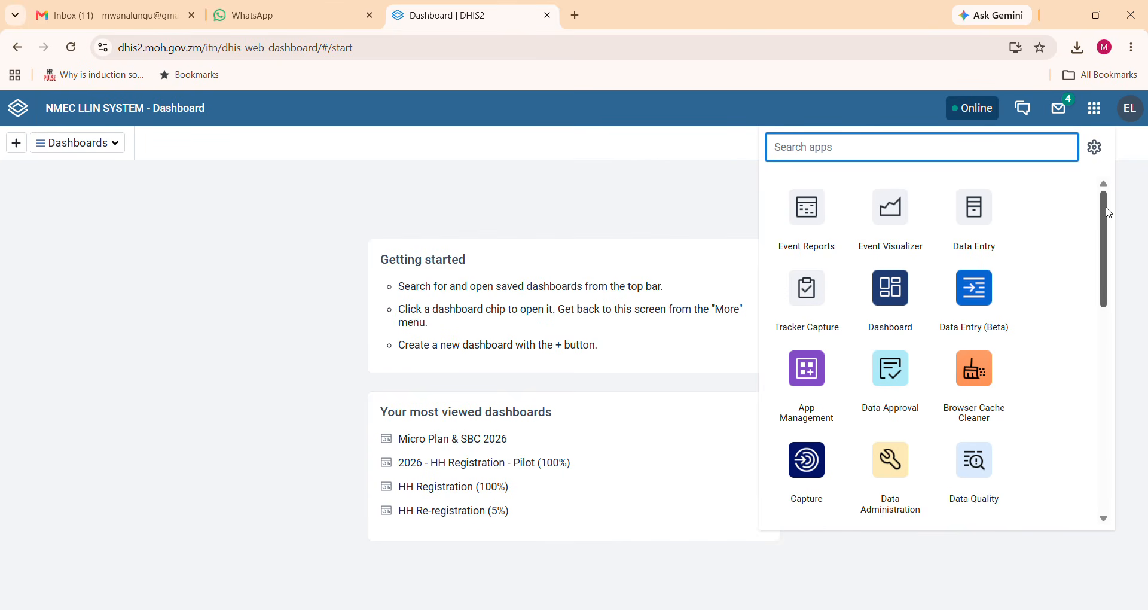
left_click_drag(1106, 222, 1111, 308)
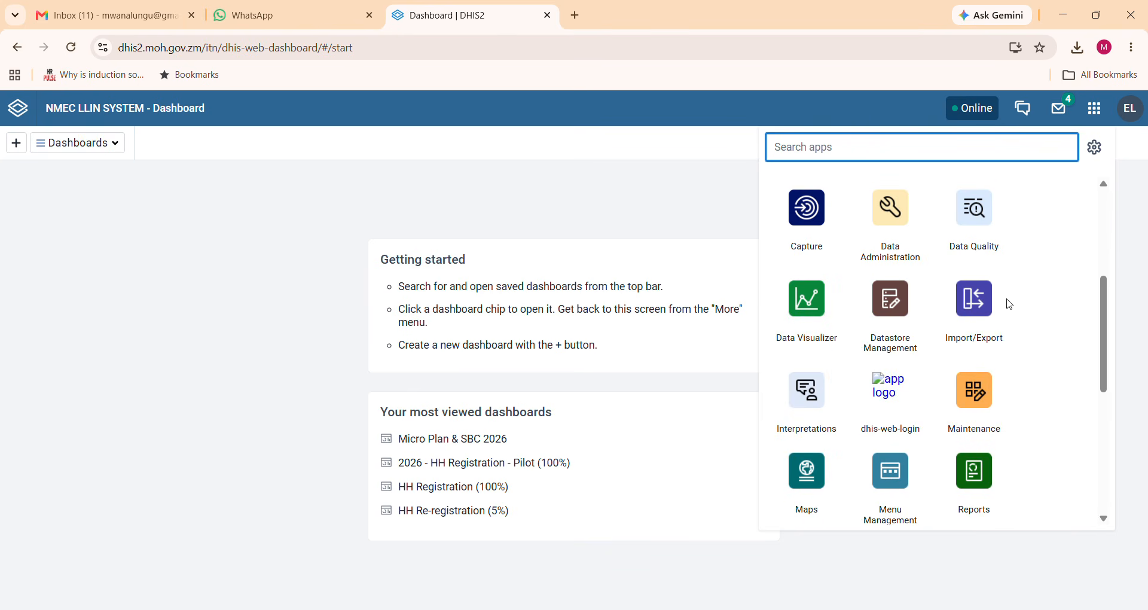
left_click(809, 312)
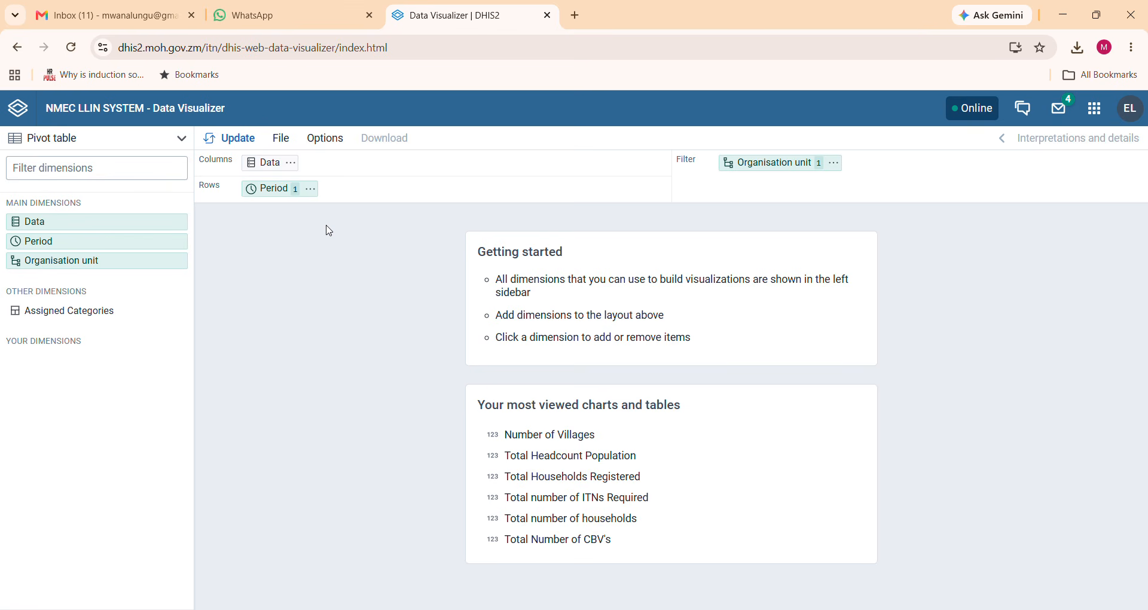
Open the Data dimension and filter its items to program indicators of the ITN Microplanning 2026 program
left_click(259, 167)
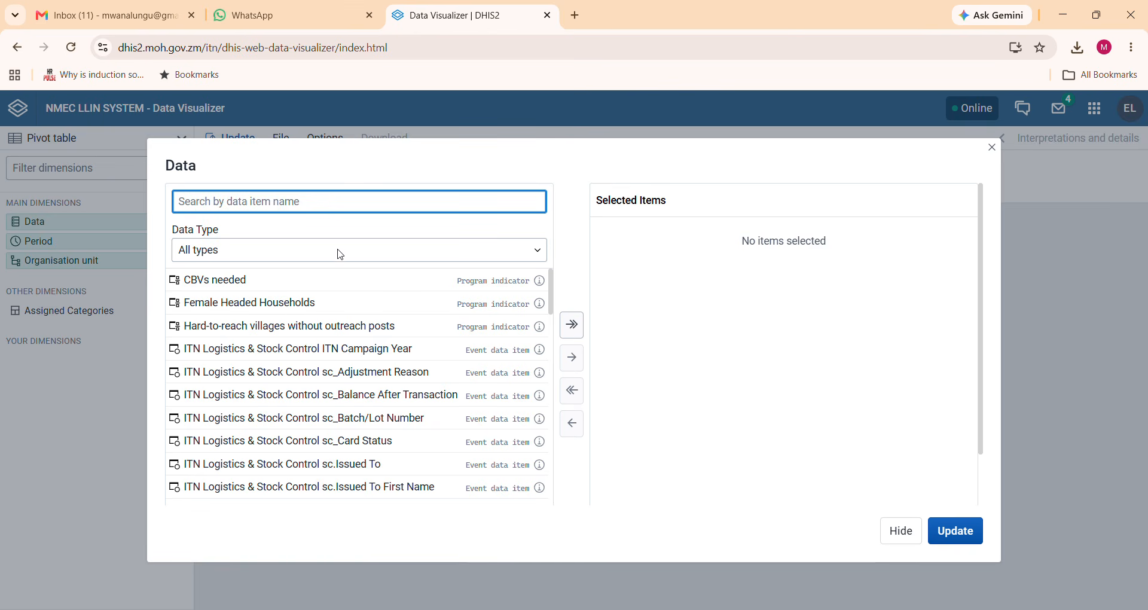
left_click(540, 255)
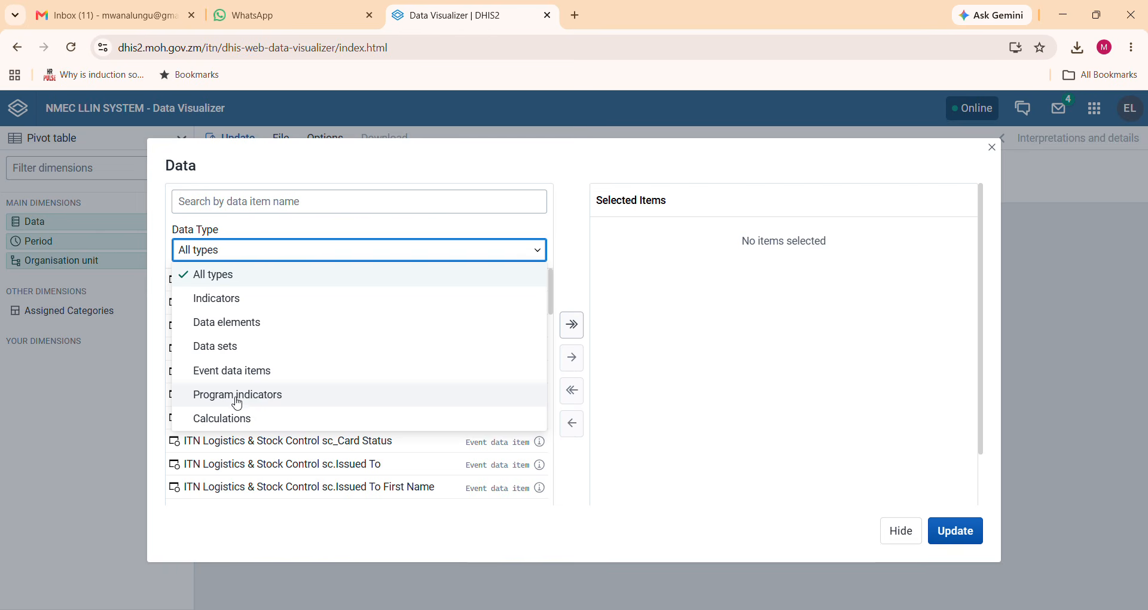
left_click(262, 400)
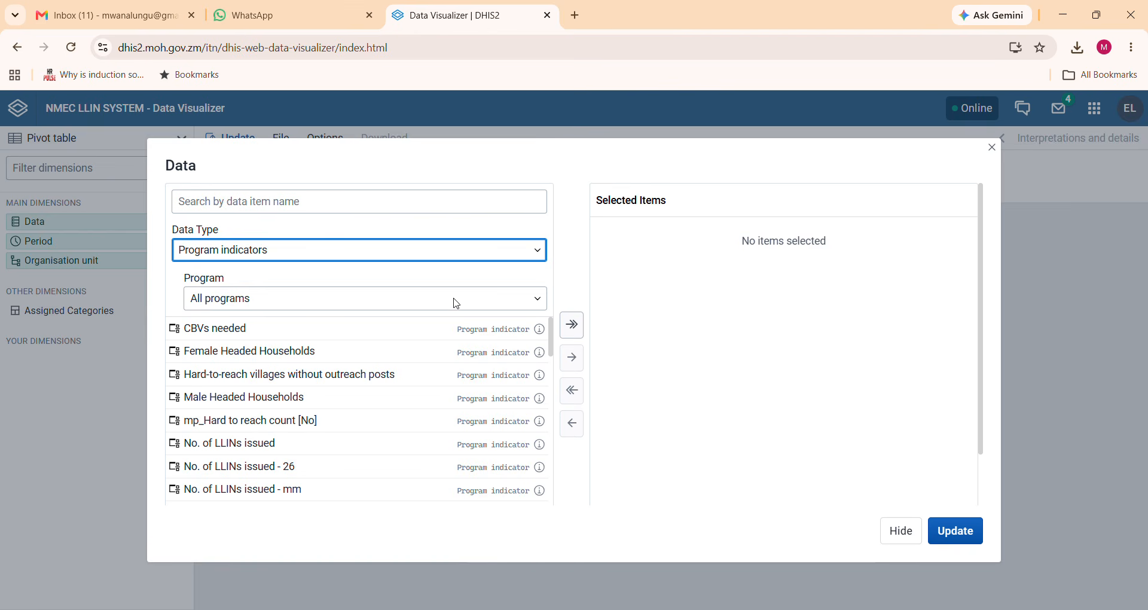
left_click(539, 301)
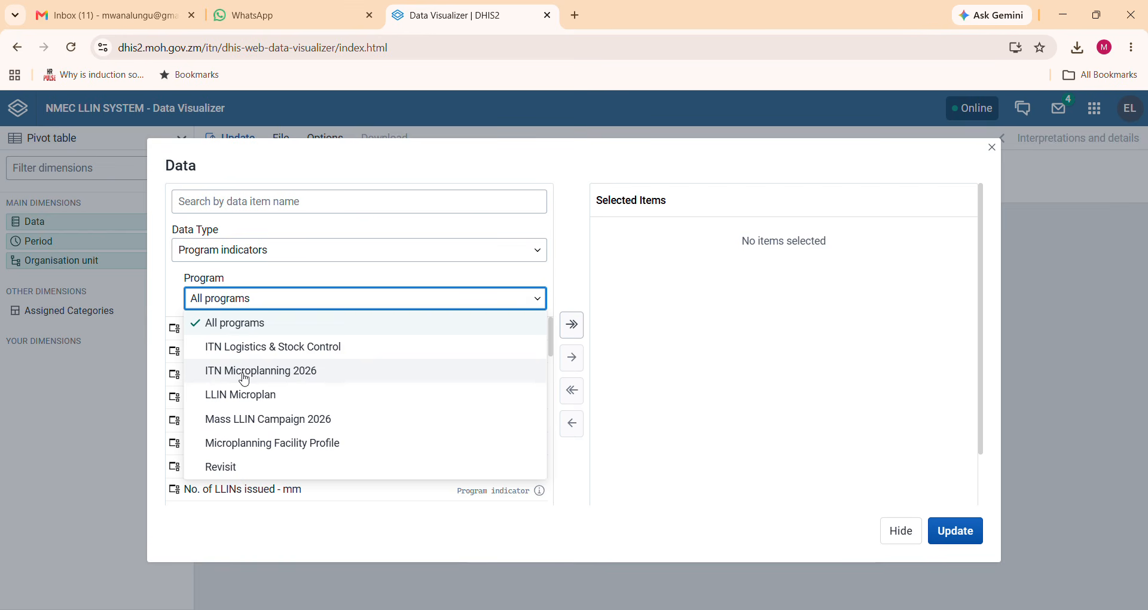
left_click(306, 375)
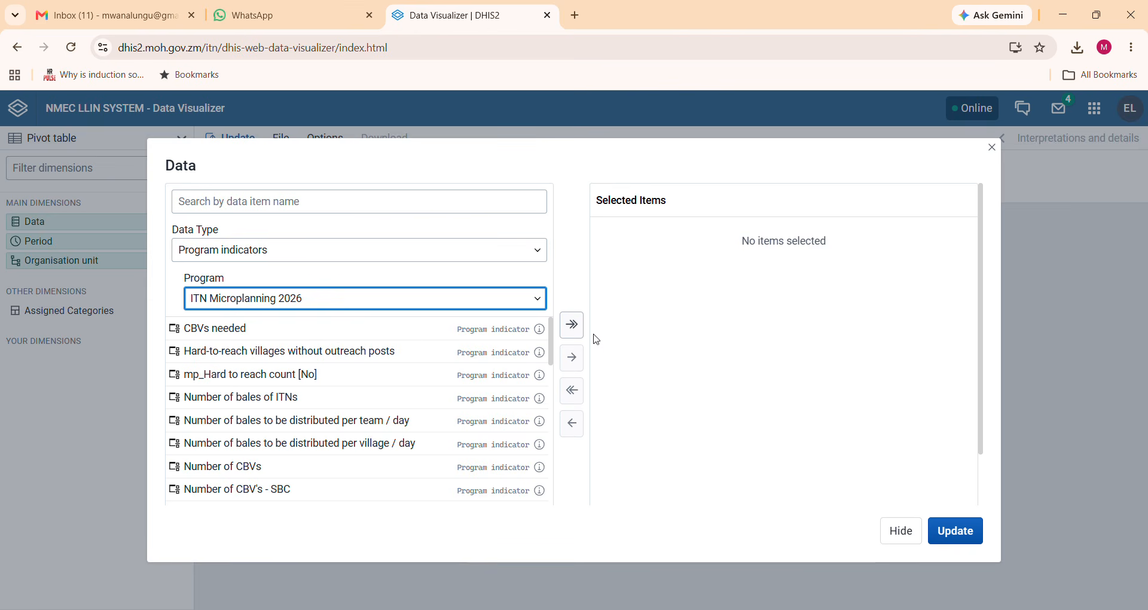
Search the data items for "house" and add Number of Households to the selected items
mouse_move(554, 340)
left_mouse_down()
mouse_move(544, 515)
mouse_move(553, 326)
left_mouse_up()
left_click(346, 201)
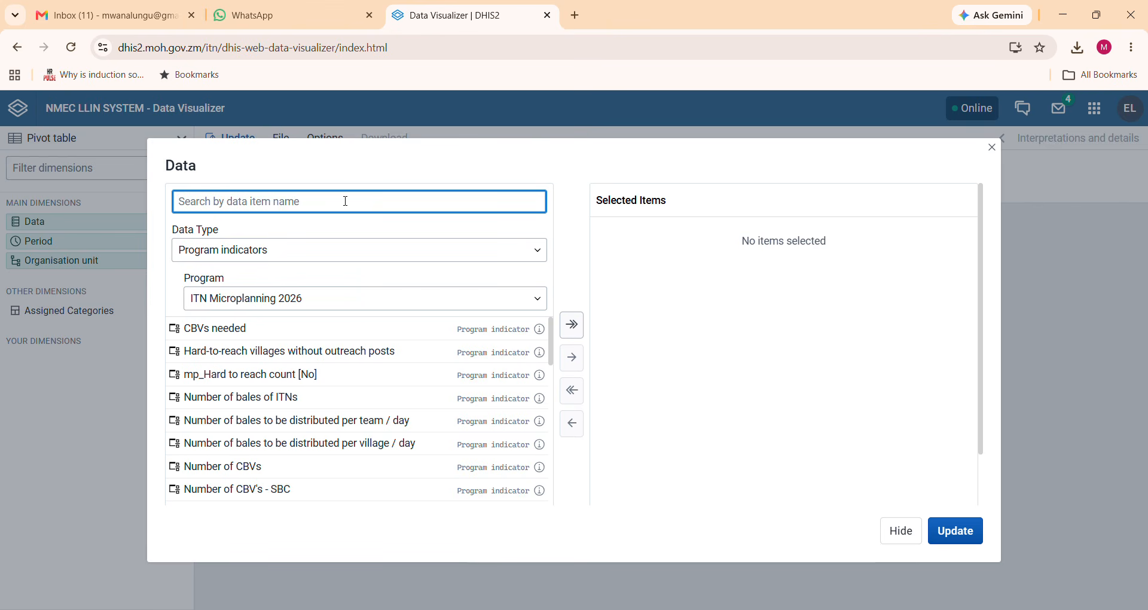
type("house")
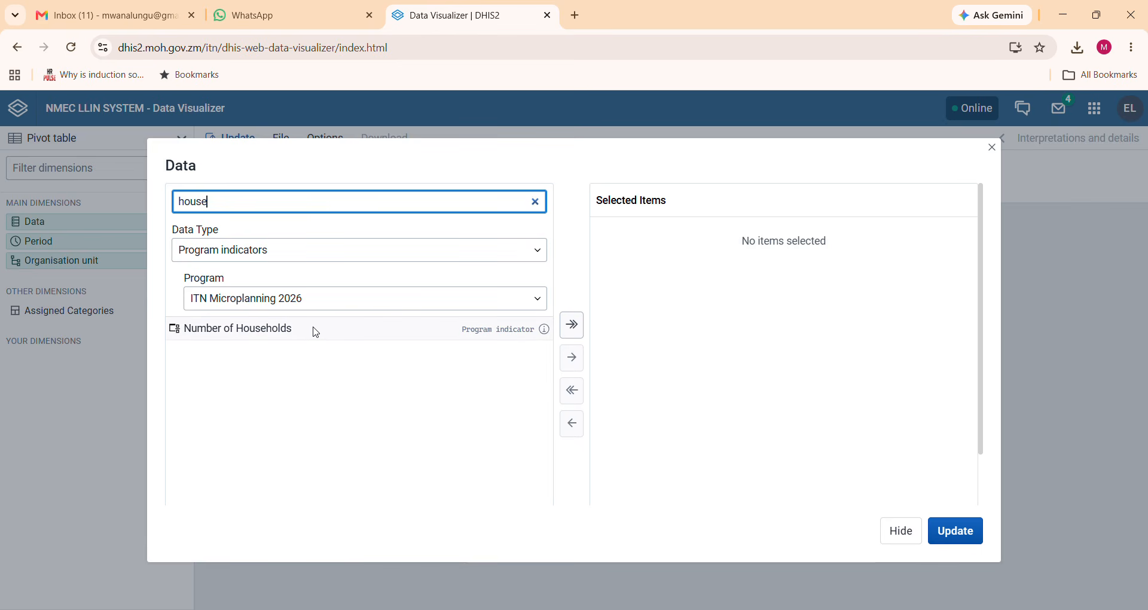
double_click(265, 332)
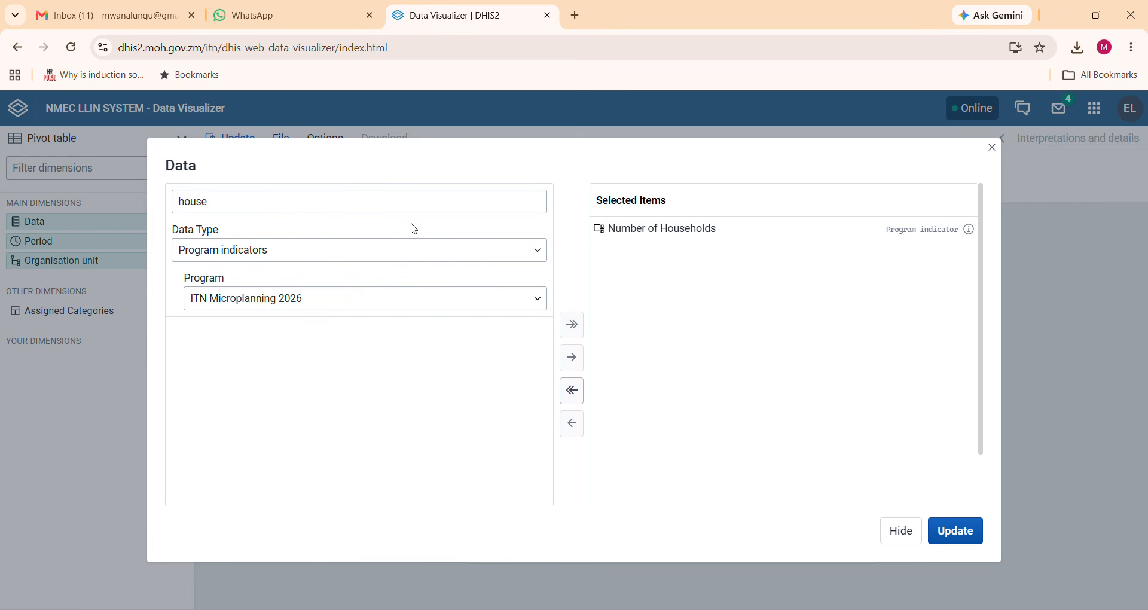
Search for "total" instead and add Total Headcount population and Number of ITNs per village, and total for the DP
left_click(321, 203)
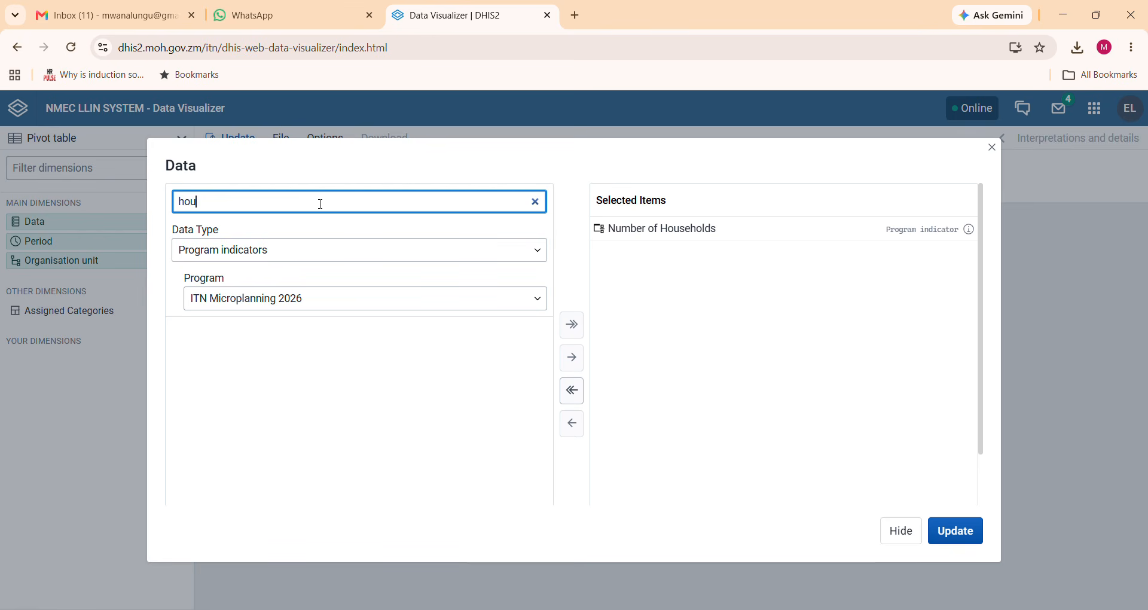
key("BackSpace")
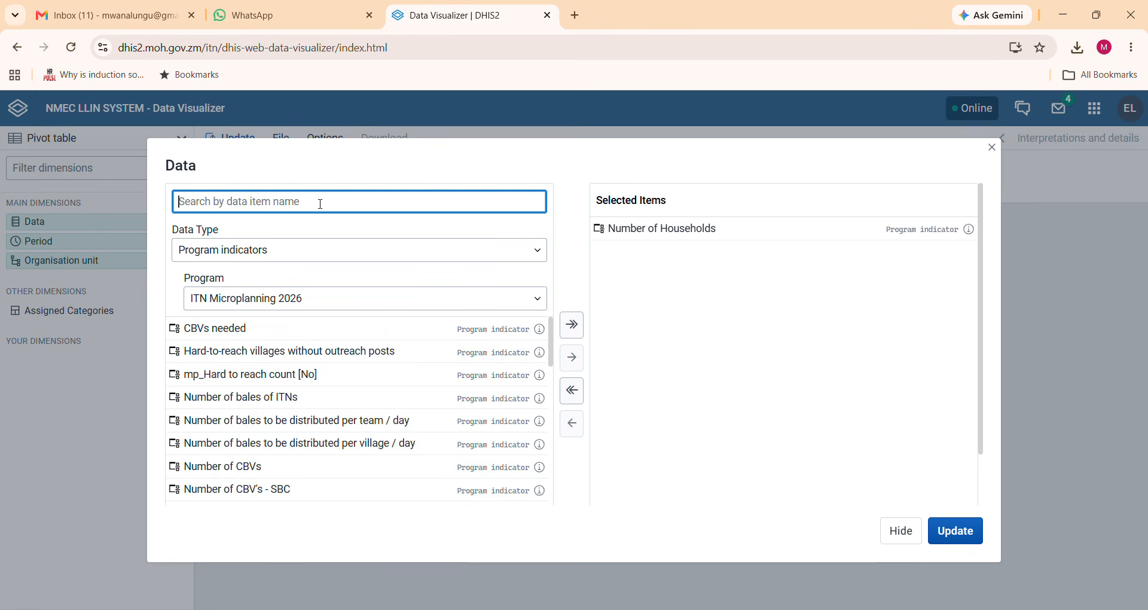
type("total")
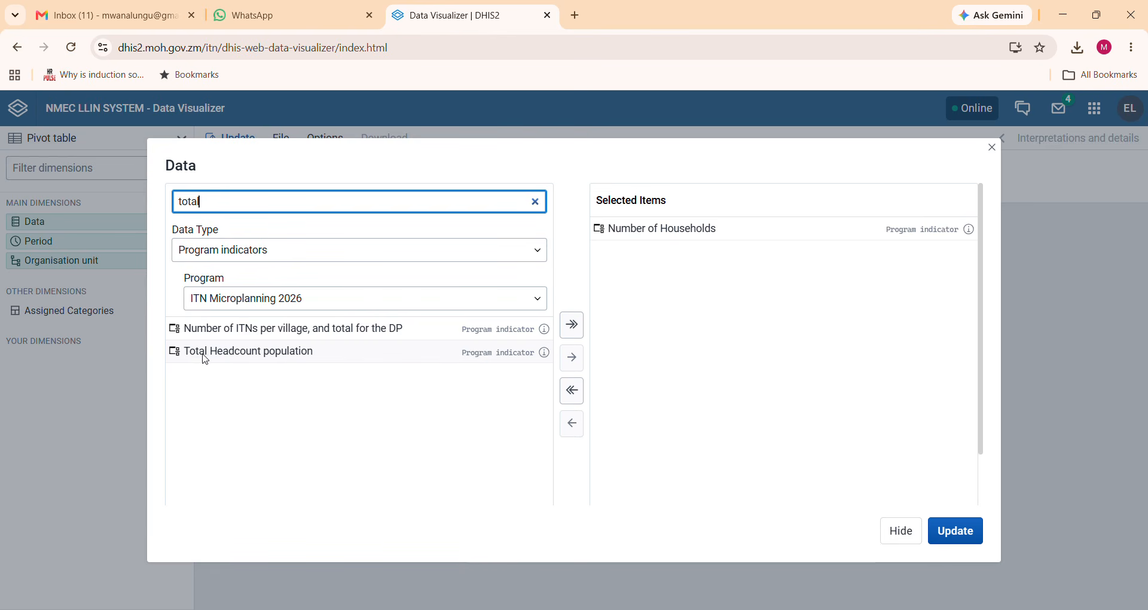
double_click(258, 354)
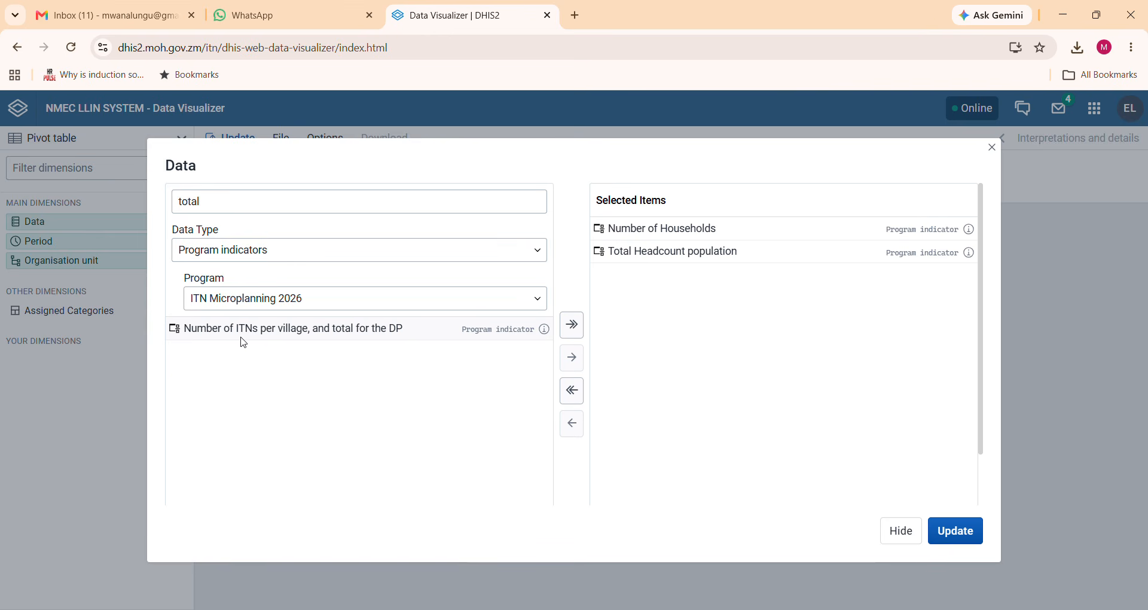
double_click(339, 331)
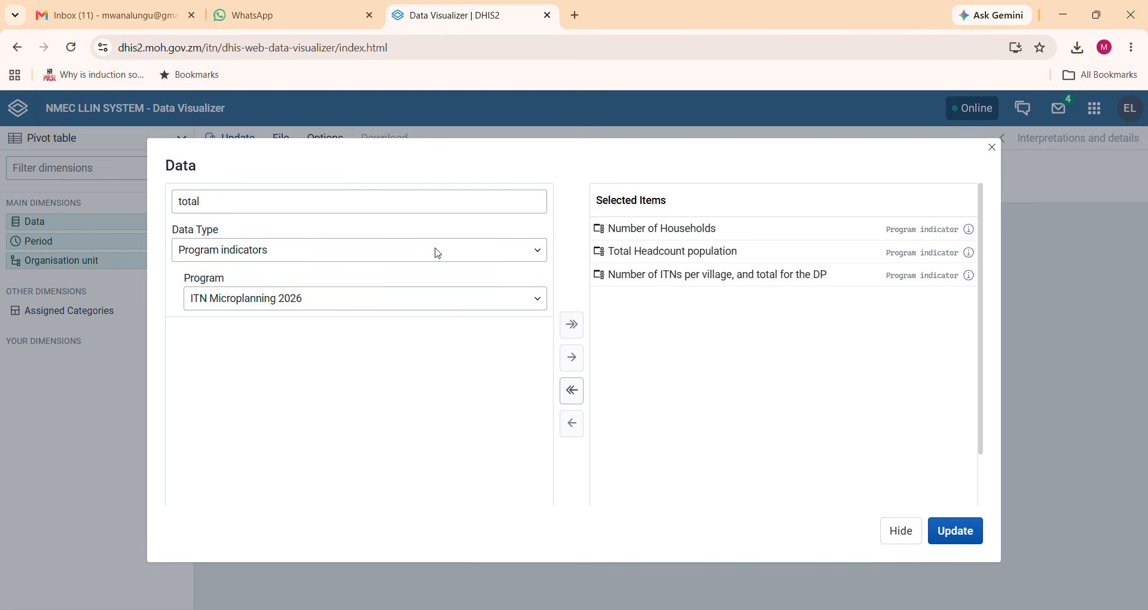
Replace the search text with "number of vill" and add Number of Villages to the selected items
left_click(327, 203)
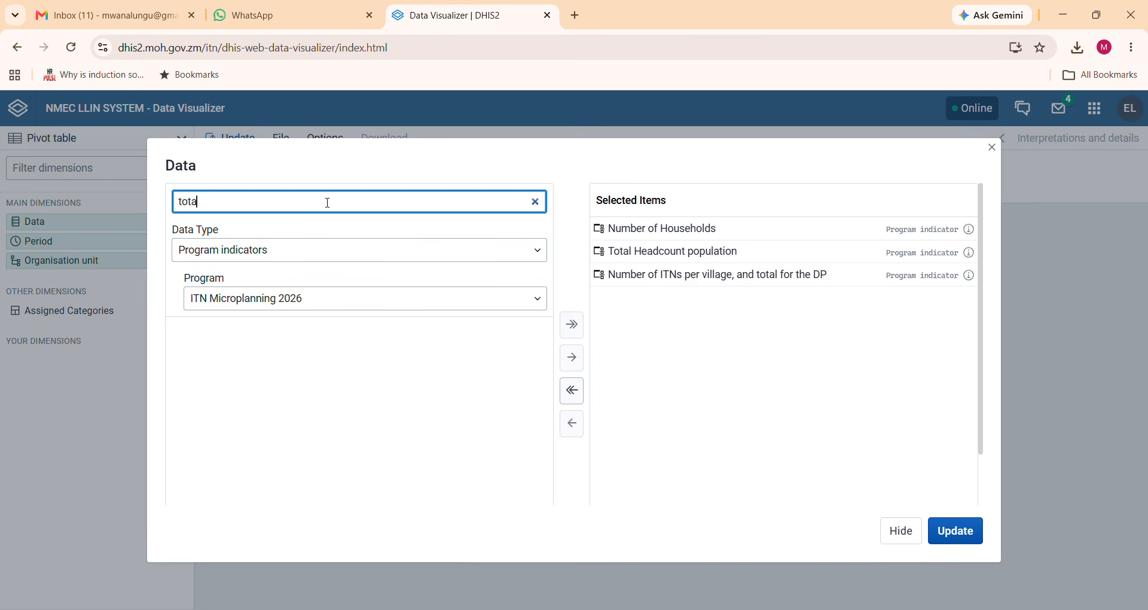
key("BackSpace")
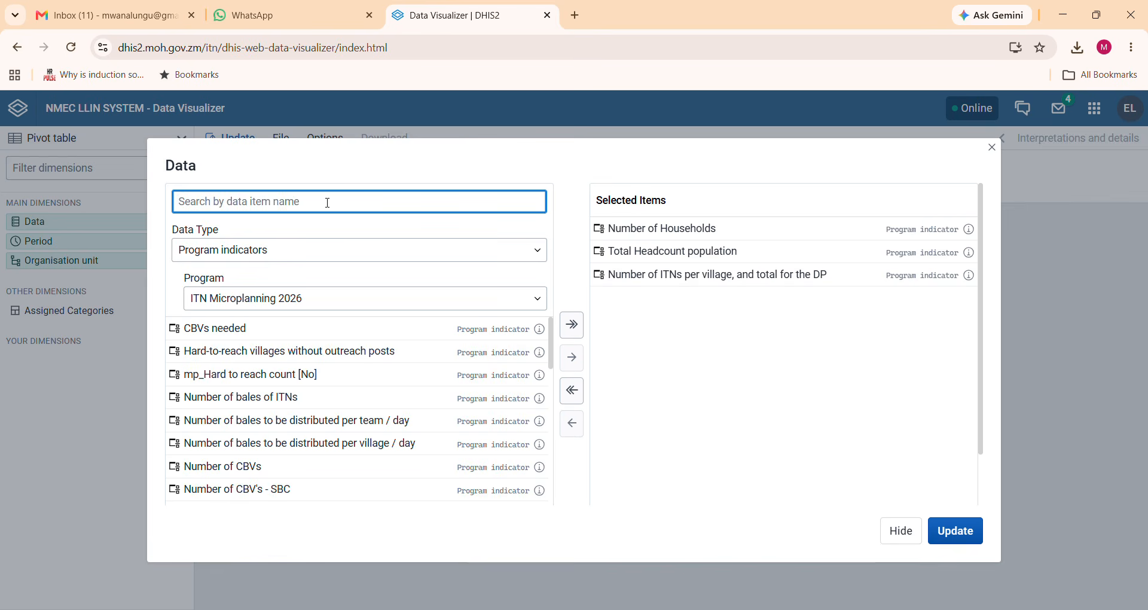
type("number")
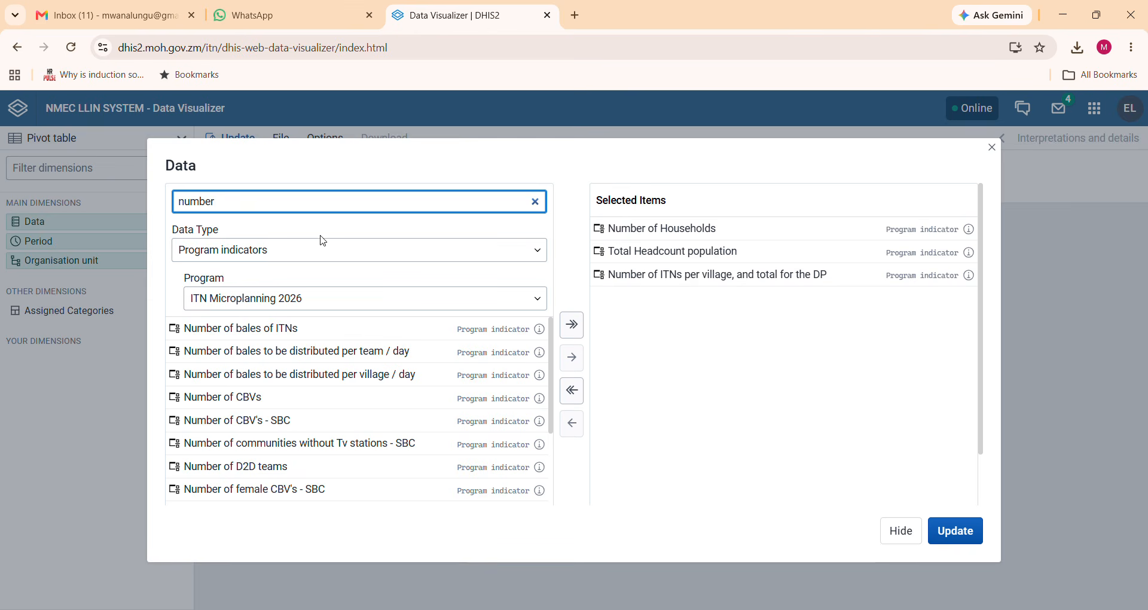
type("of vill")
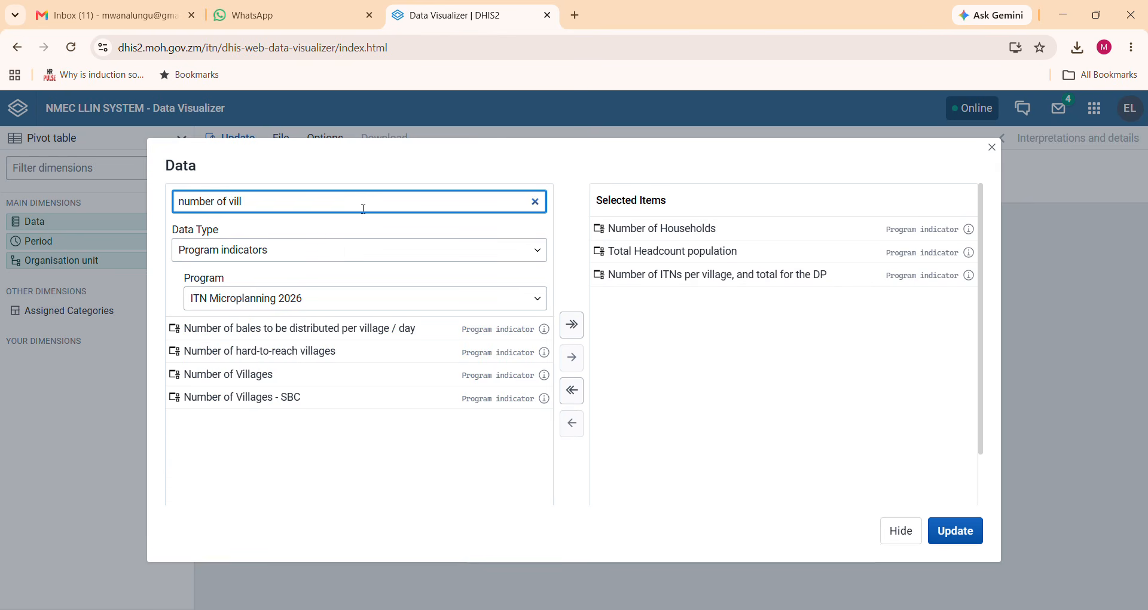
double_click(220, 380)
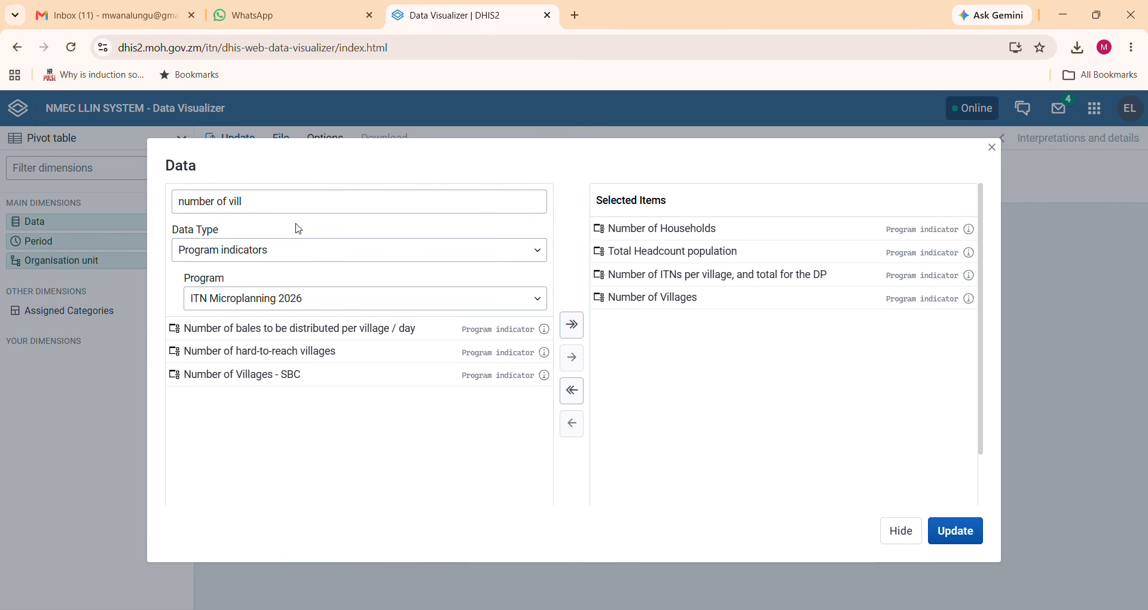
Search for "cbvs" instead, add CBVs needed to the selected items, and update the pivot table
left_click(283, 207)
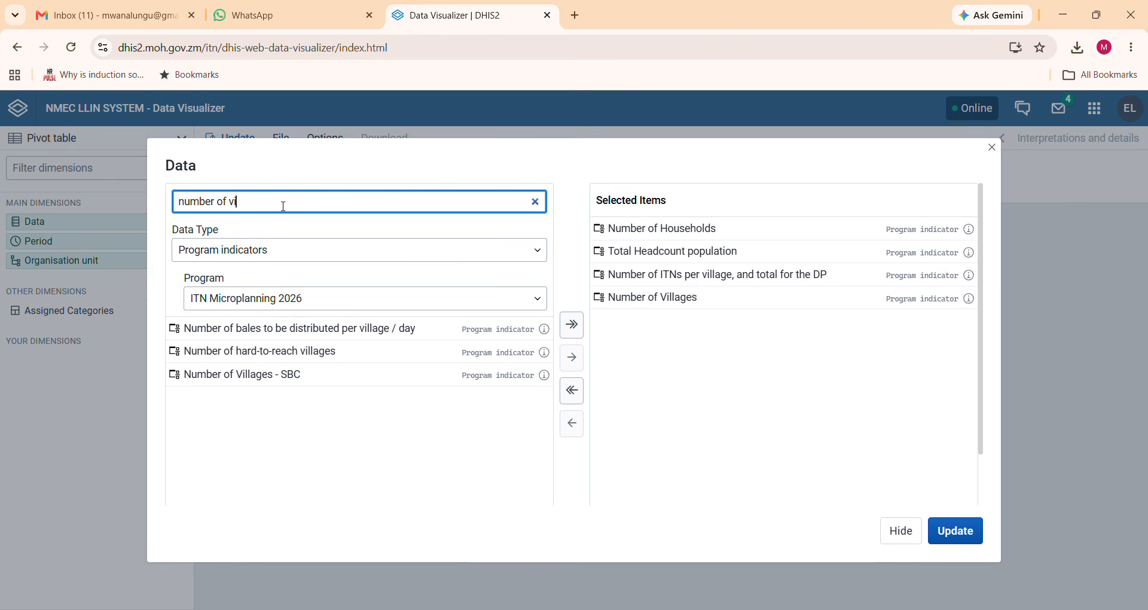
key("BackSpace")
key("BackSpace")
key("BackSpace")
key("BackSpace")
key("BackSpace")
key("BackSpace")
key("BackSpace")
key("BackSpace")
key("BackSpace")
key("BackSpace")
key("BackSpace")
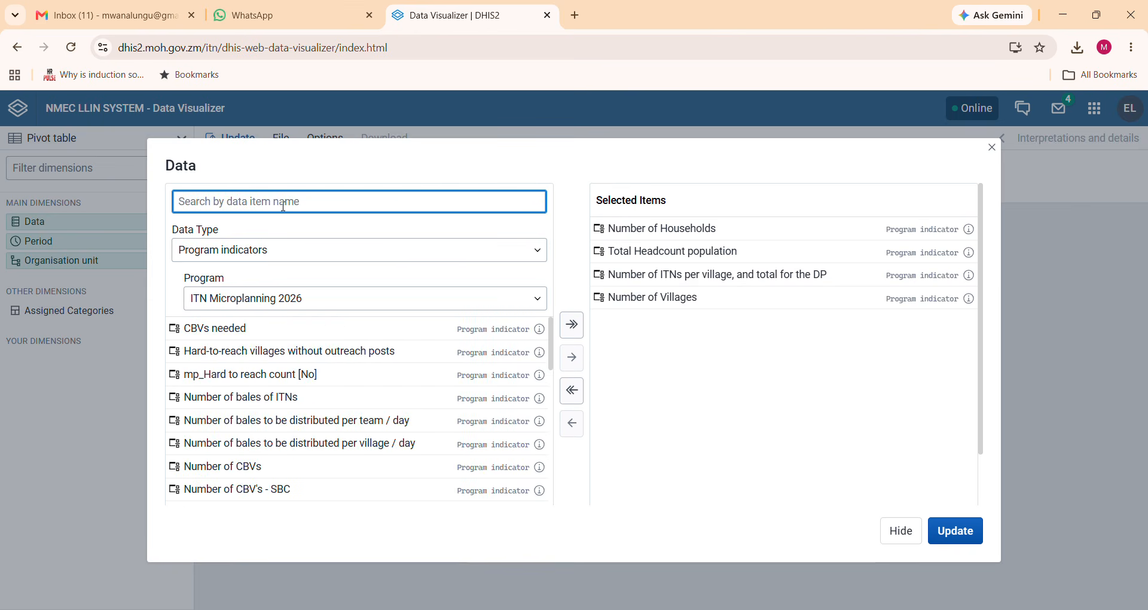
type("cbvs")
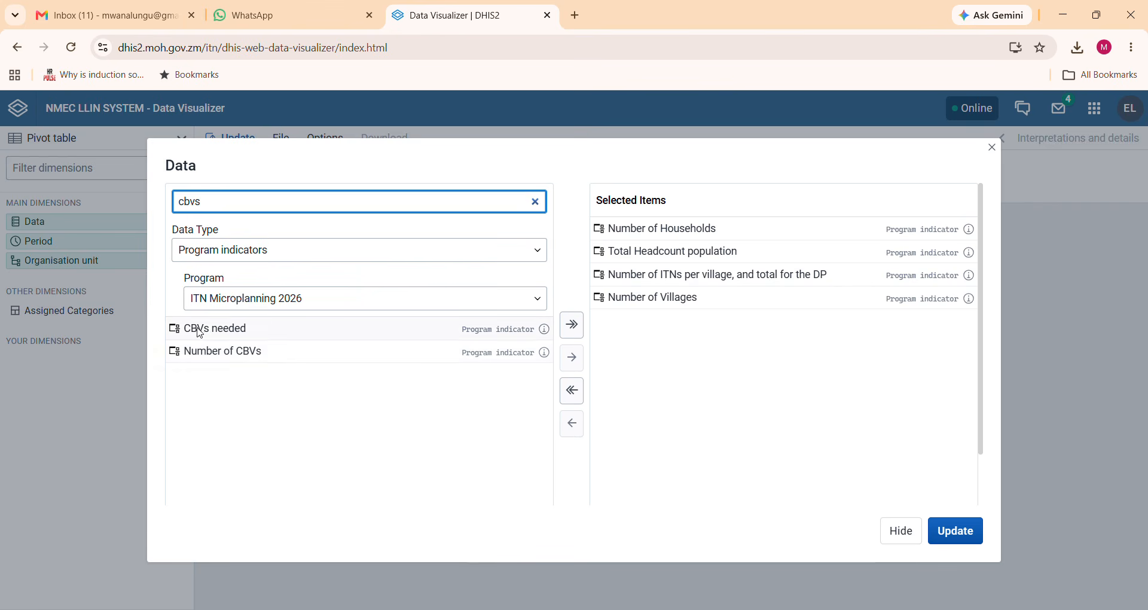
double_click(226, 333)
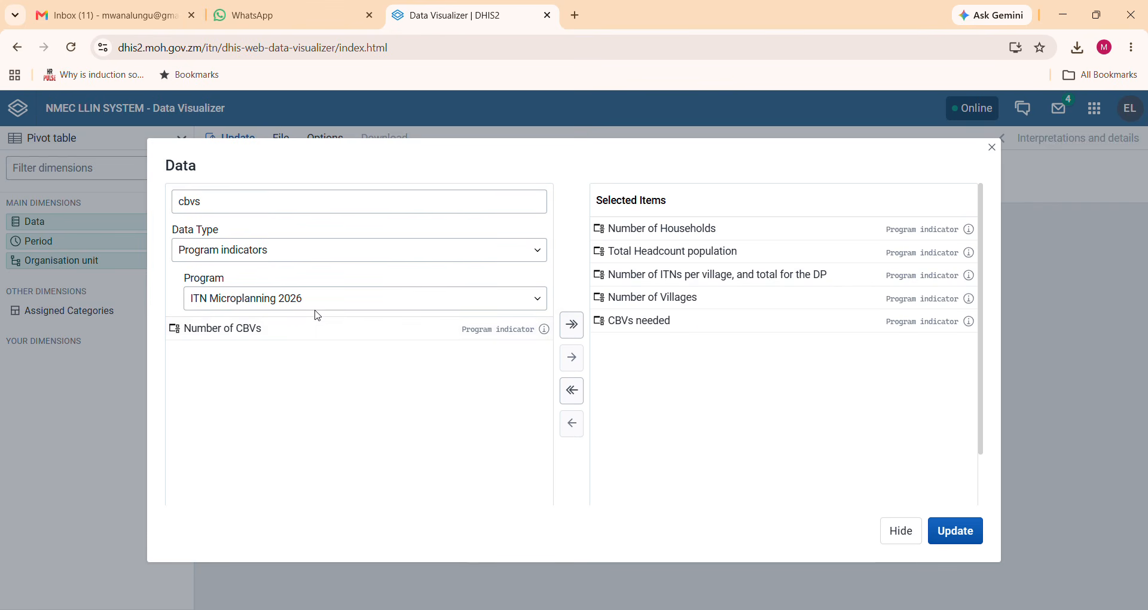
left_click(956, 532)
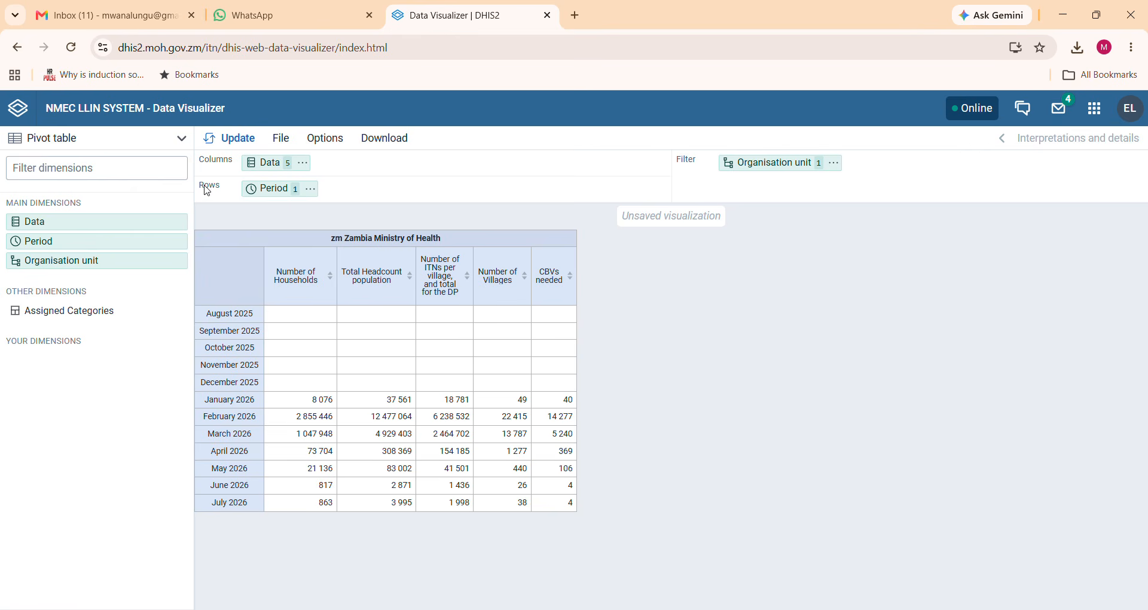
Replace the Last 12 months period with the fixed yearly period 2026 and update the pivot table
left_click(280, 191)
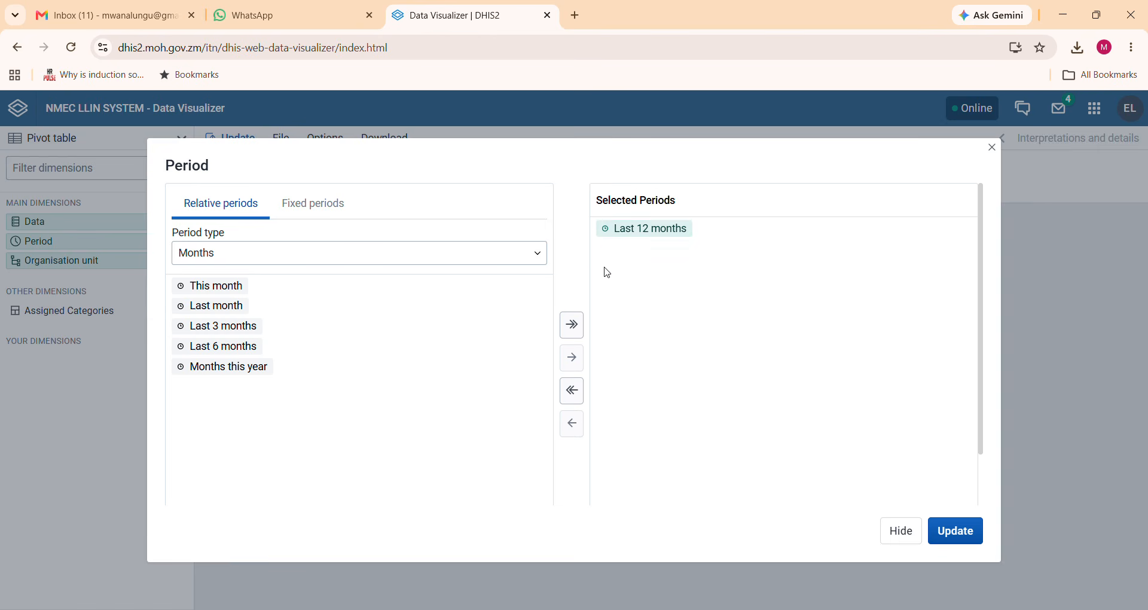
double_click(655, 233)
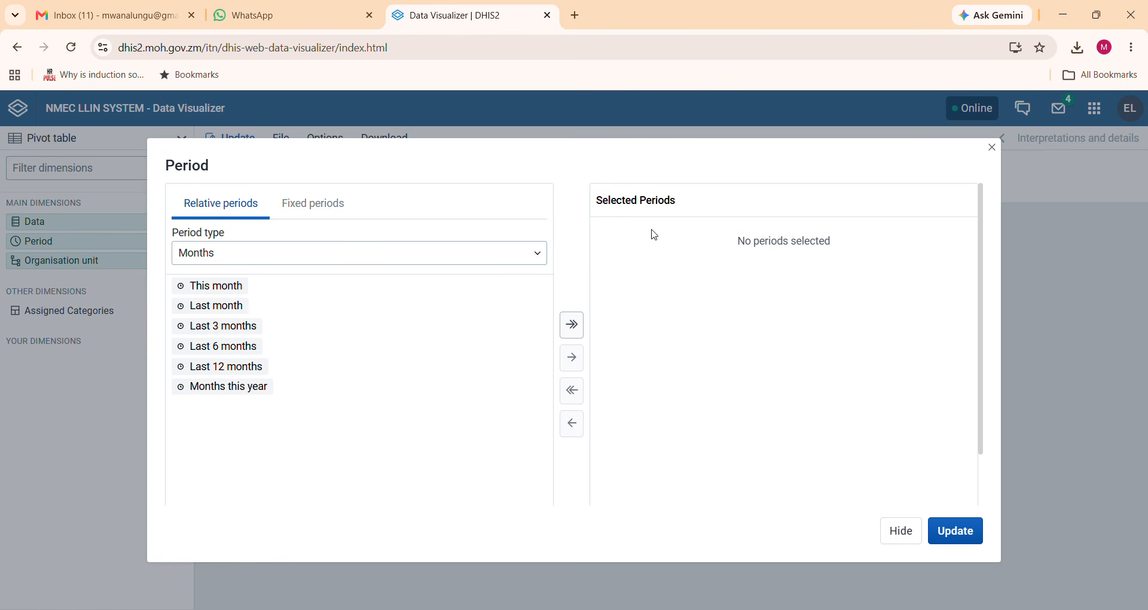
left_click(311, 209)
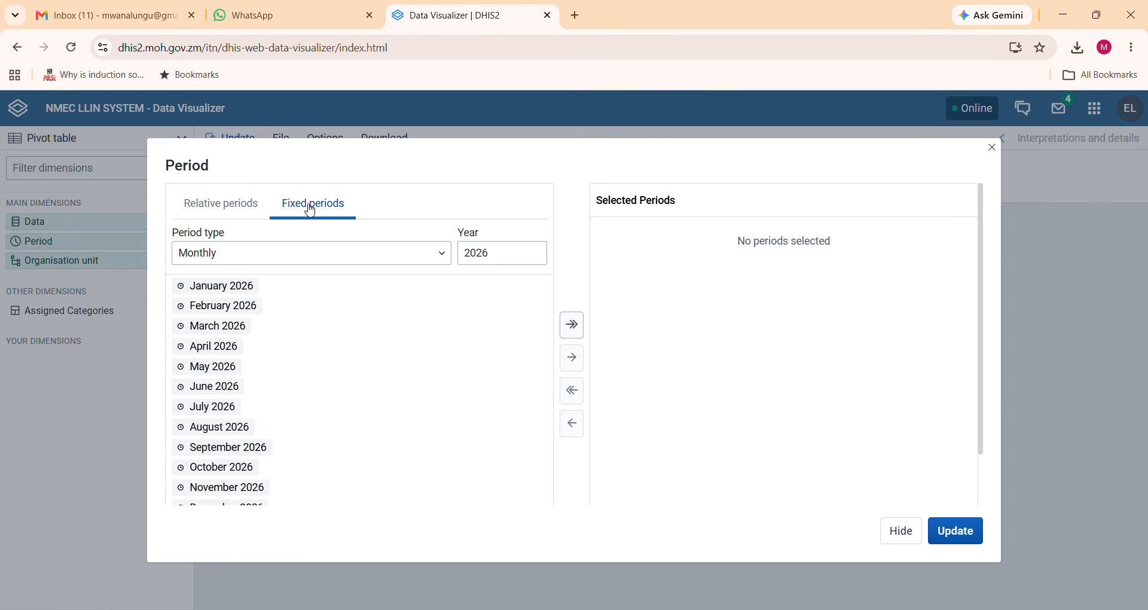
left_click(450, 262)
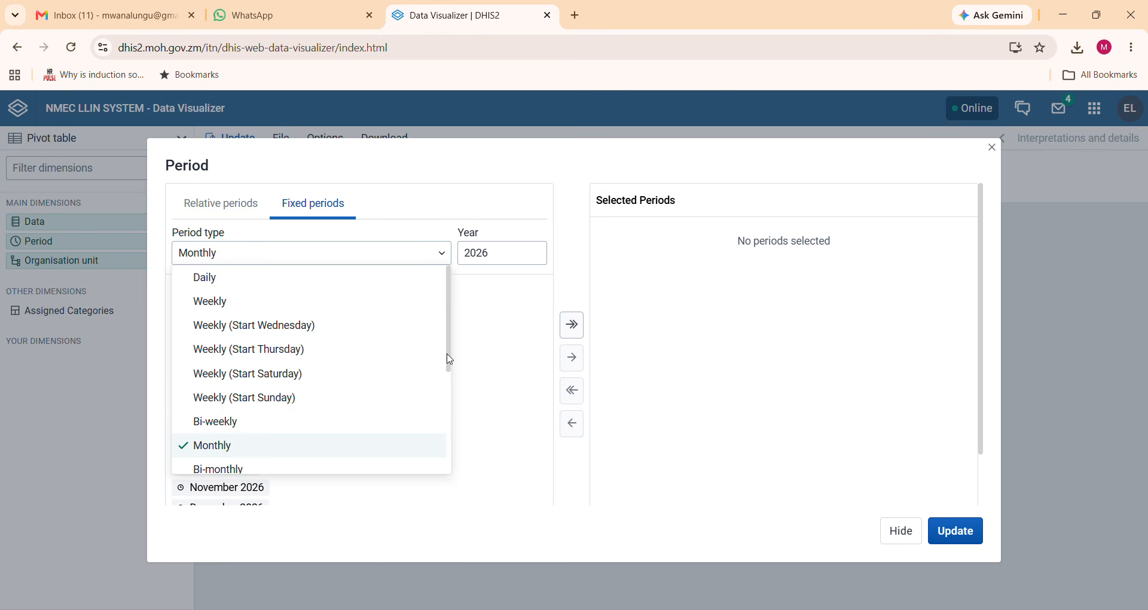
left_click_drag(449, 359, 443, 323)
left_click_drag(451, 329, 445, 425)
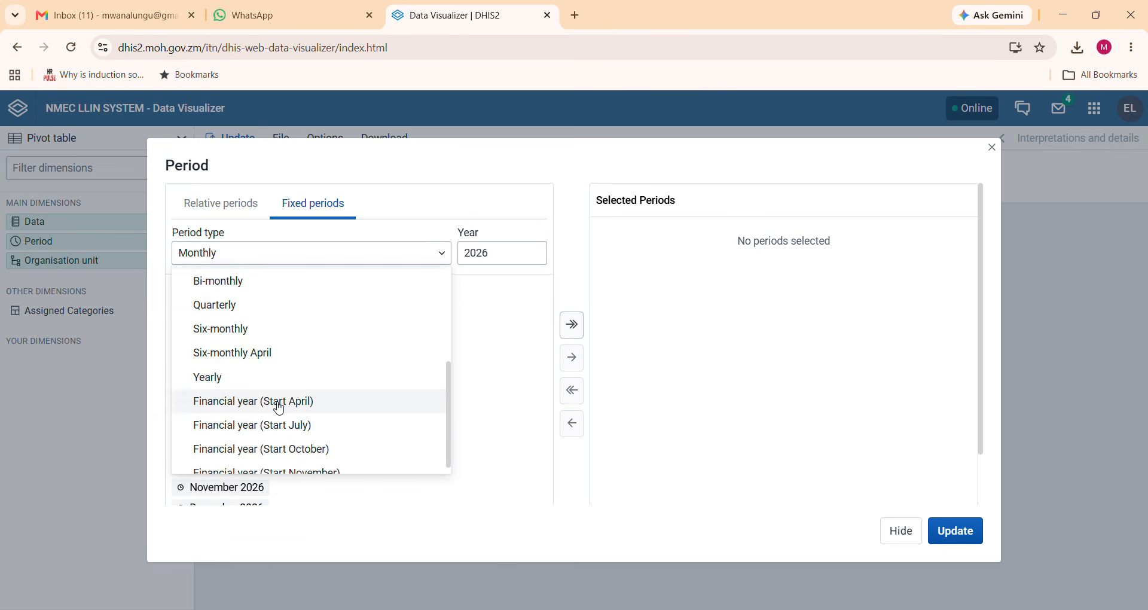
left_click(210, 378)
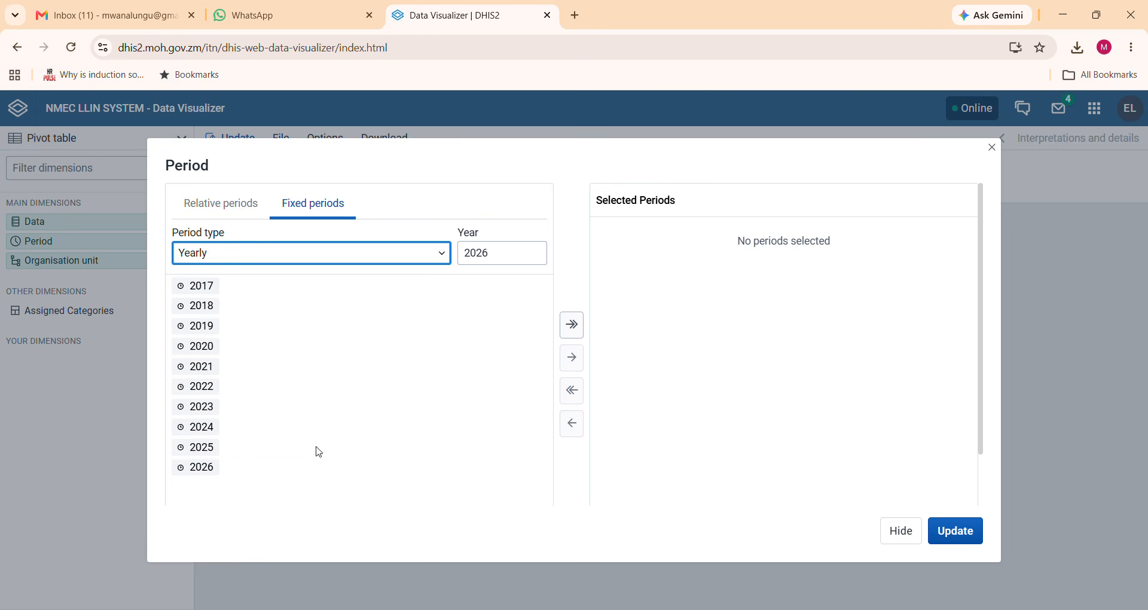
double_click(198, 467)
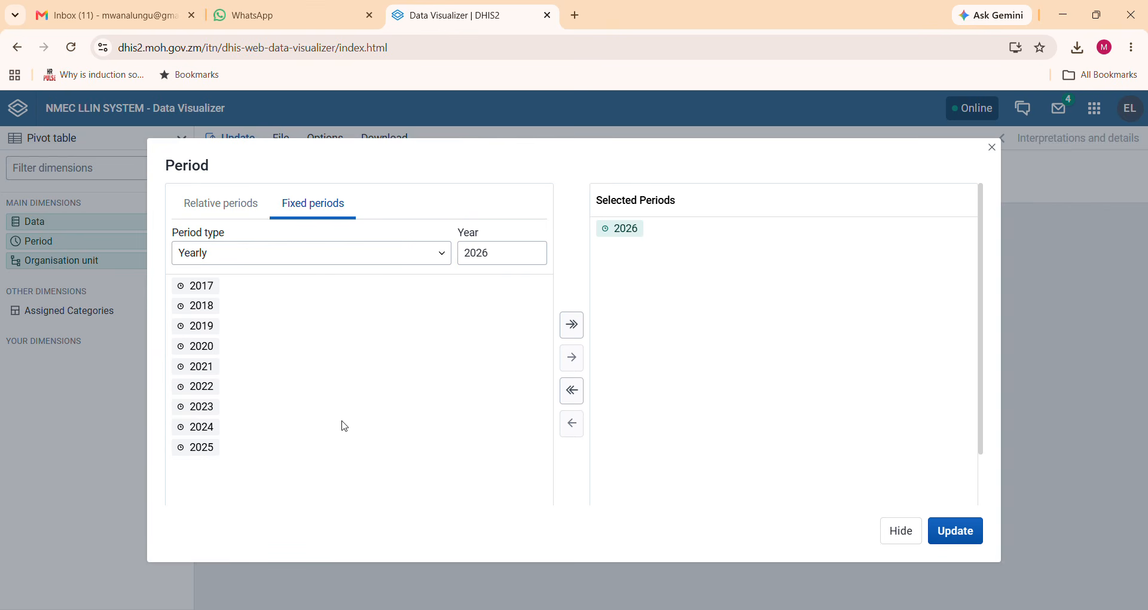
left_click(955, 531)
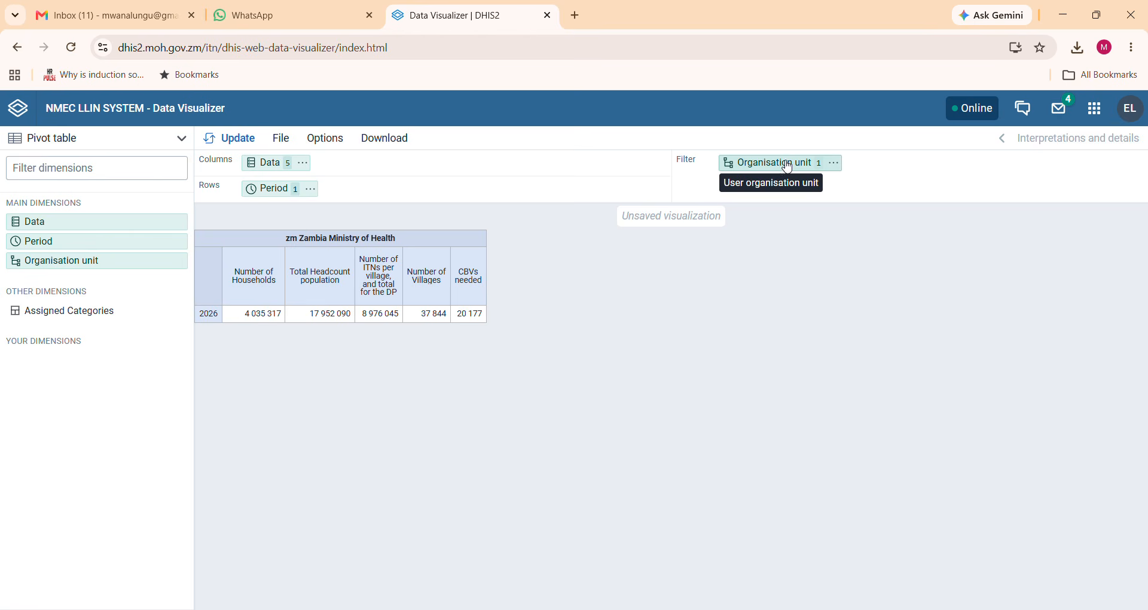
Move the Organisation unit dimension from Filter to Rows, and the Period dimension from Rows to Filter
left_click_drag(788, 167, 812, 163)
left_click_drag(792, 168, 529, 187)
left_click_drag(279, 195, 738, 179)
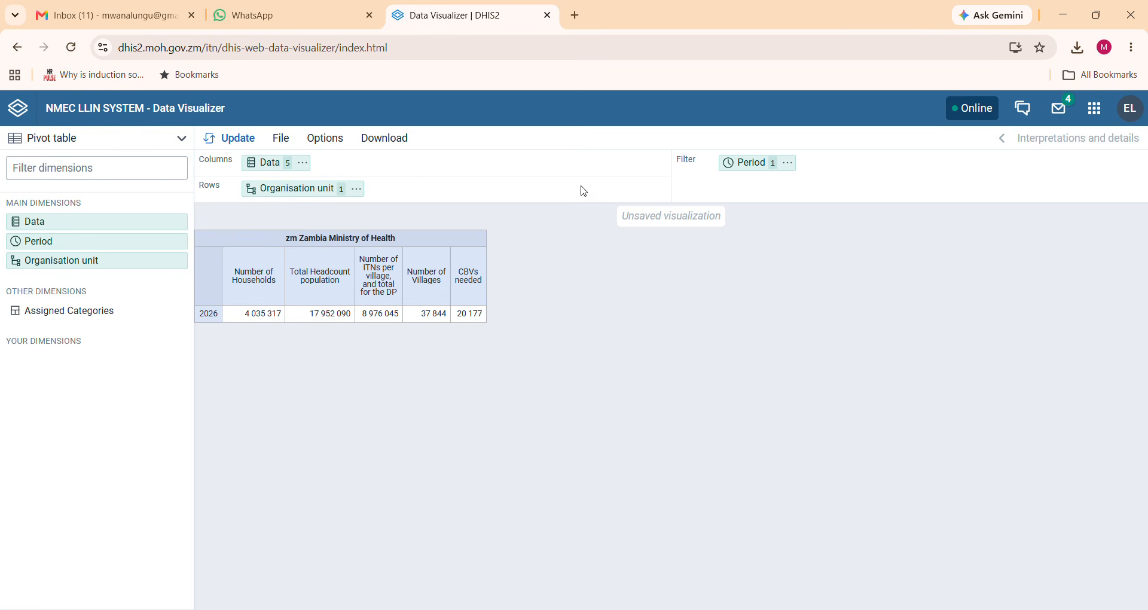
Add the Province and National levels to the organisation unit selection and update the pivot table
left_click(279, 191)
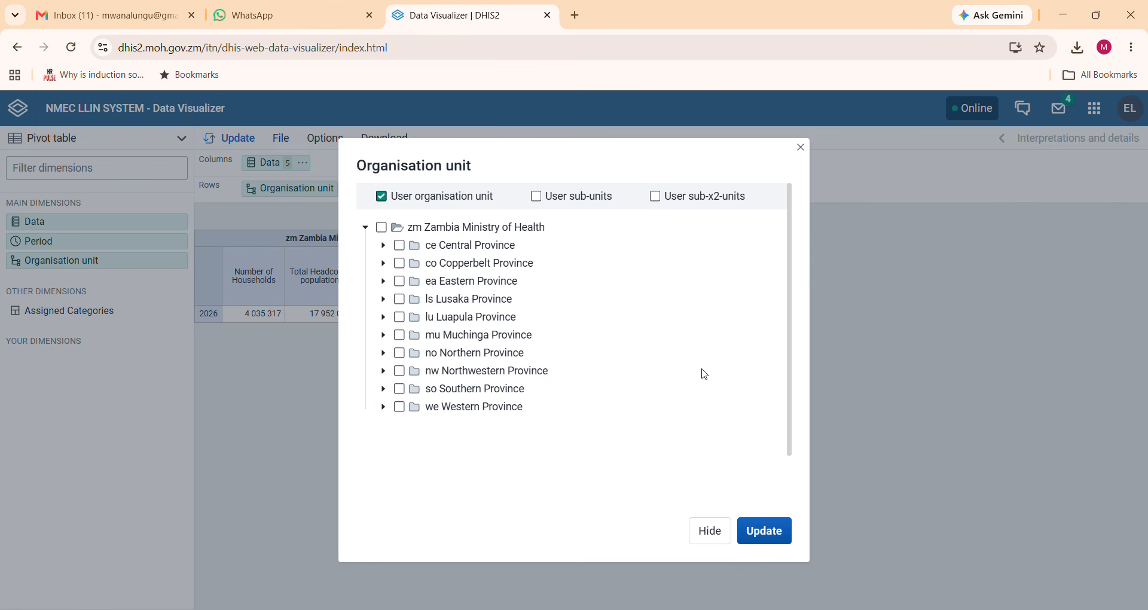
left_click_drag(792, 419, 796, 474)
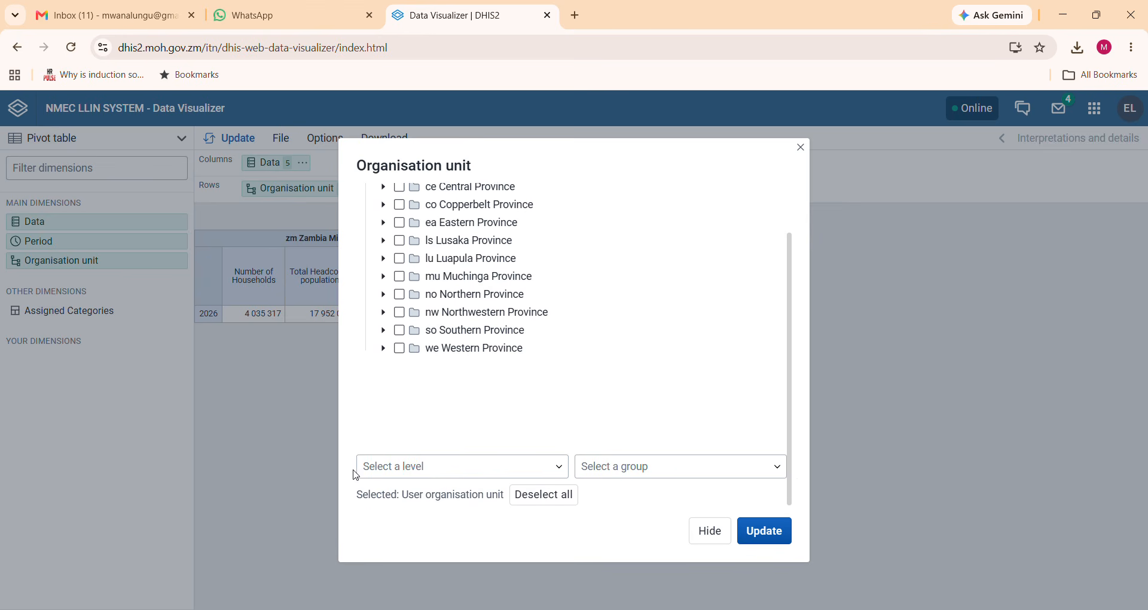
left_click(560, 469)
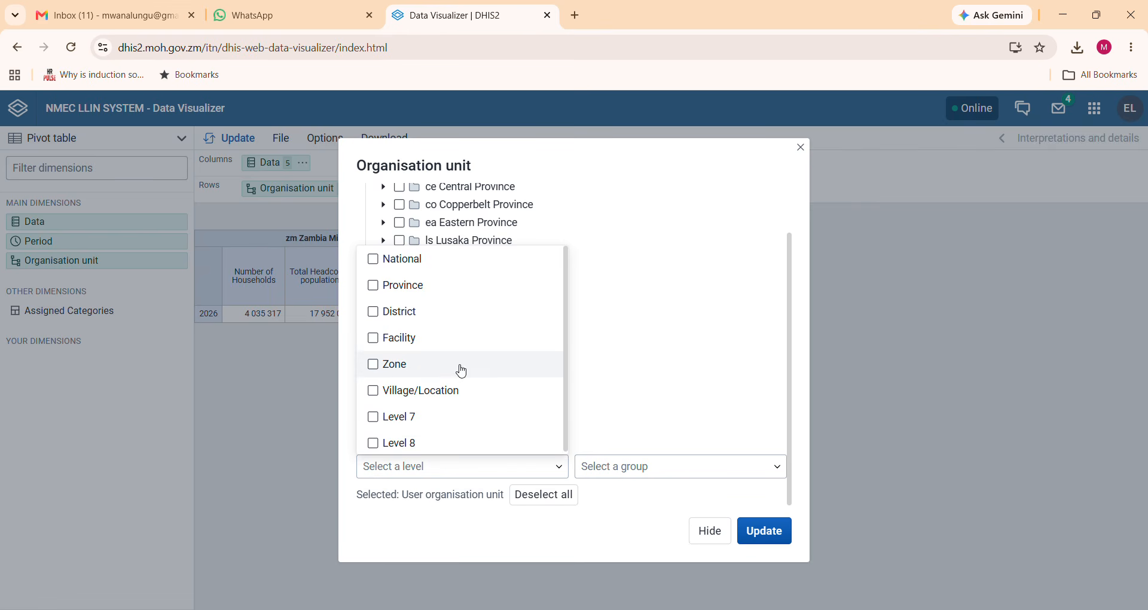
left_click(379, 288)
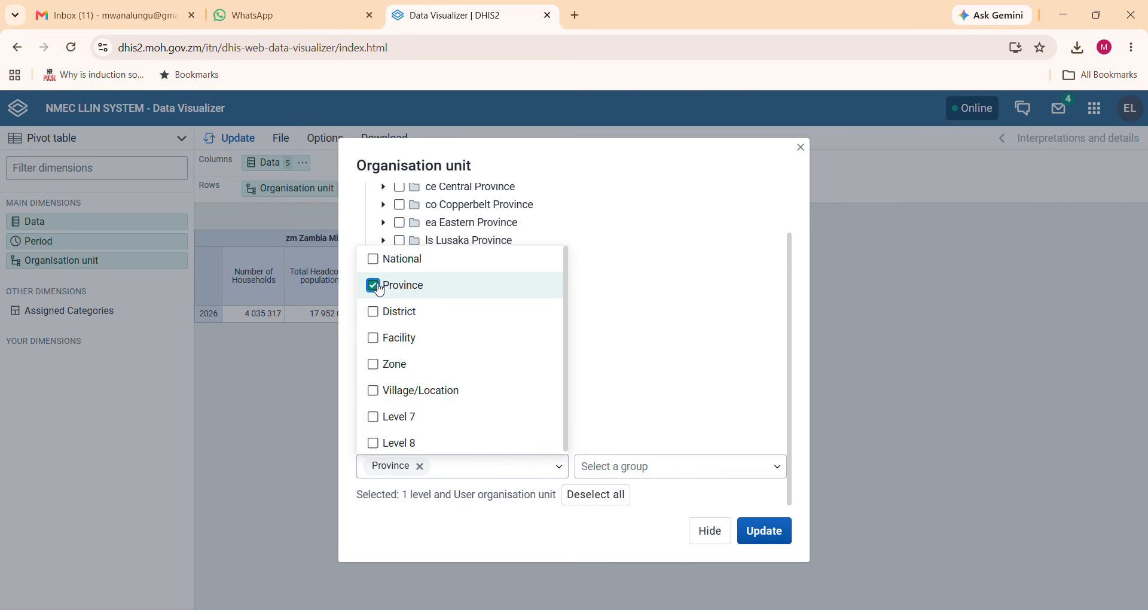
left_click(374, 259)
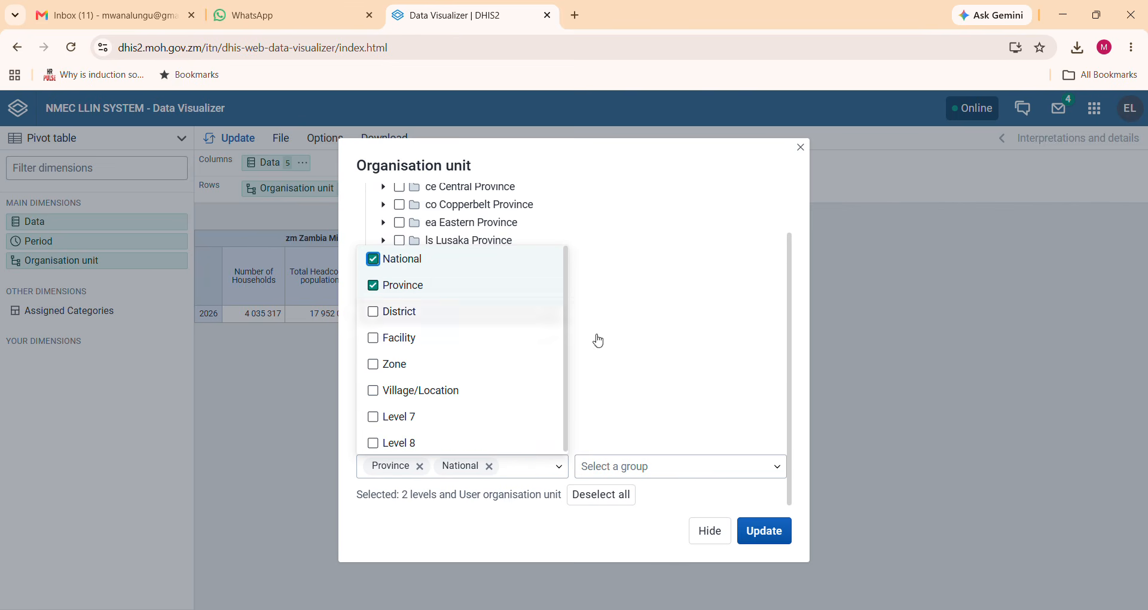
left_click(769, 537)
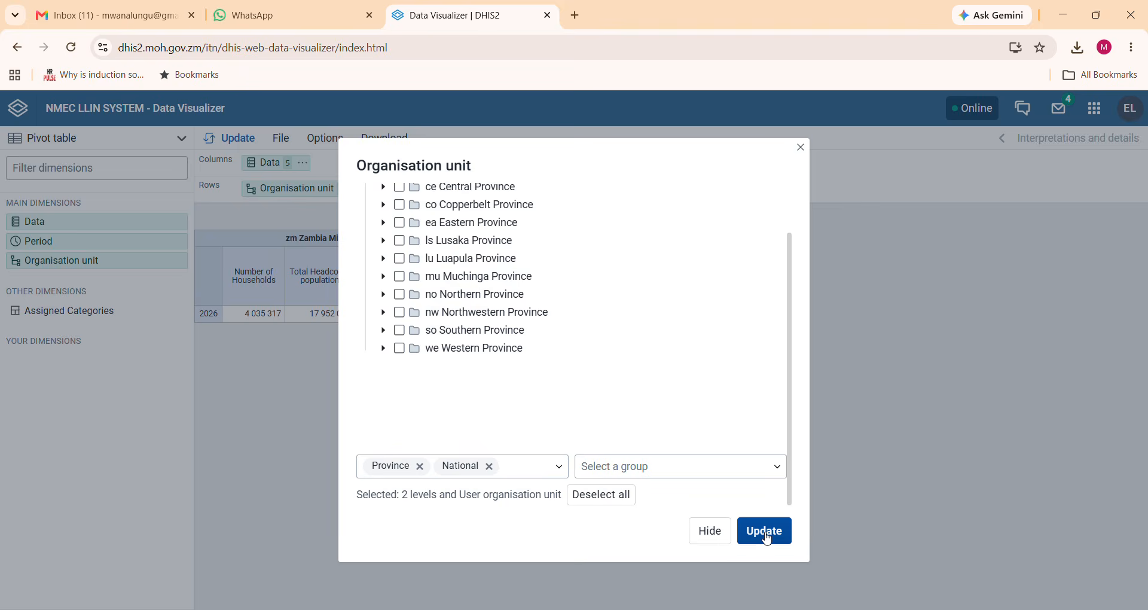
left_click(769, 537)
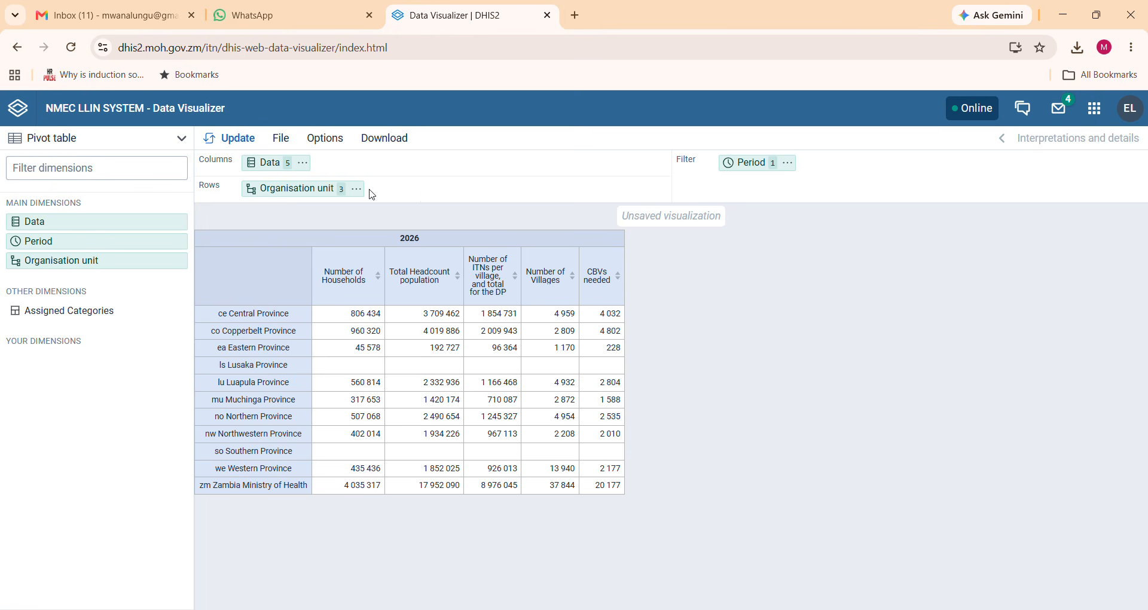
In the organisation unit selection, deselect User organisation unit and select ce Central Province instead
left_click(285, 190)
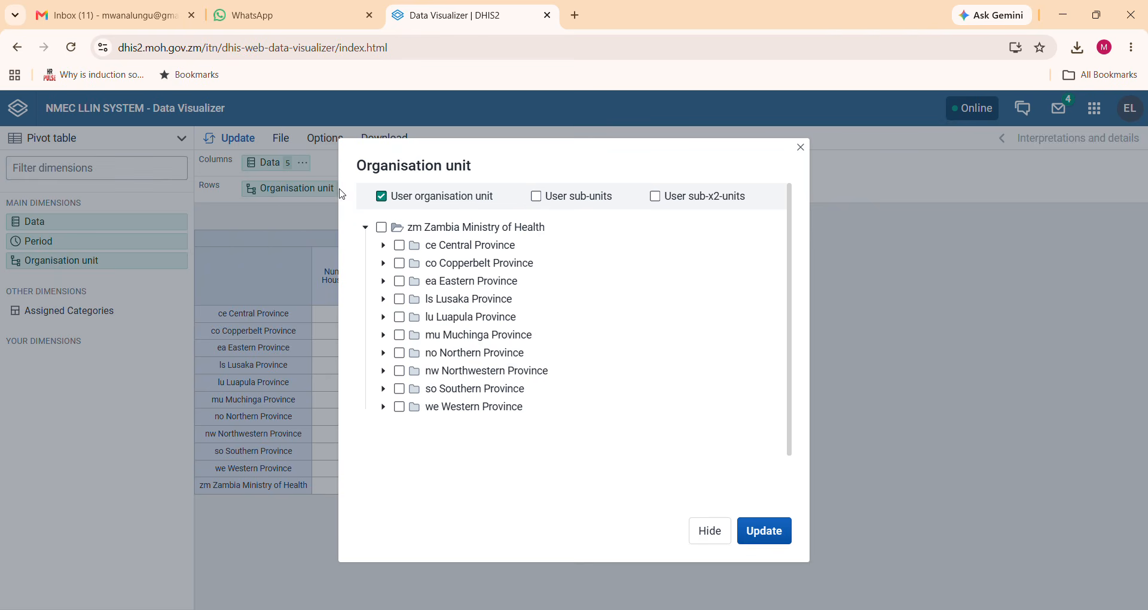
left_click(382, 198)
left_click(401, 248)
scroll(793, 401, "down", 1)
scroll(793, 401, "down", 1)
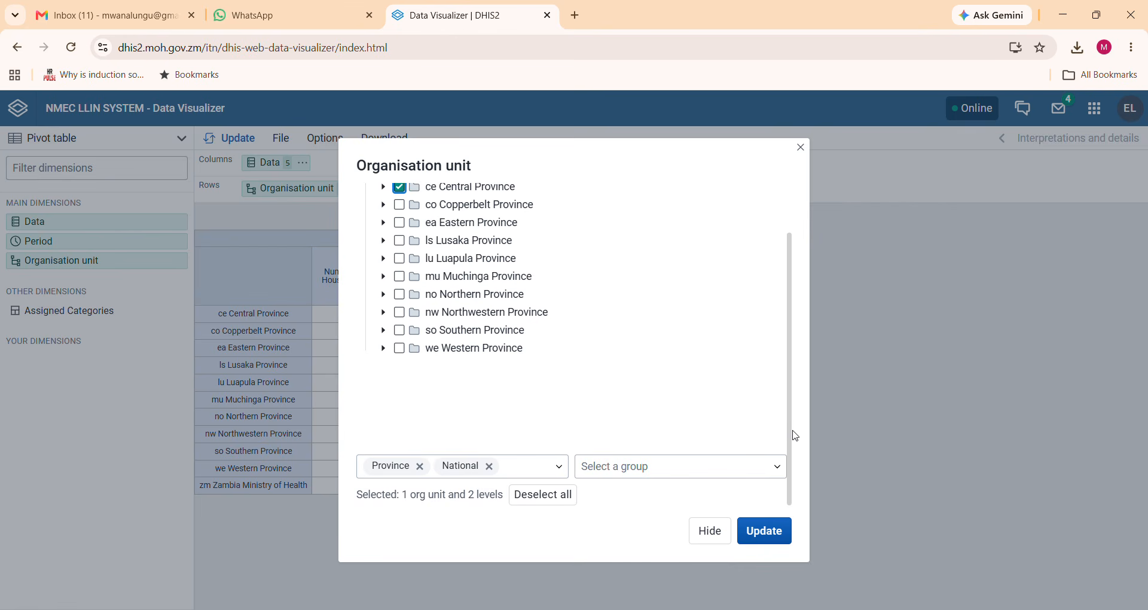
left_click_drag(790, 436, 787, 377)
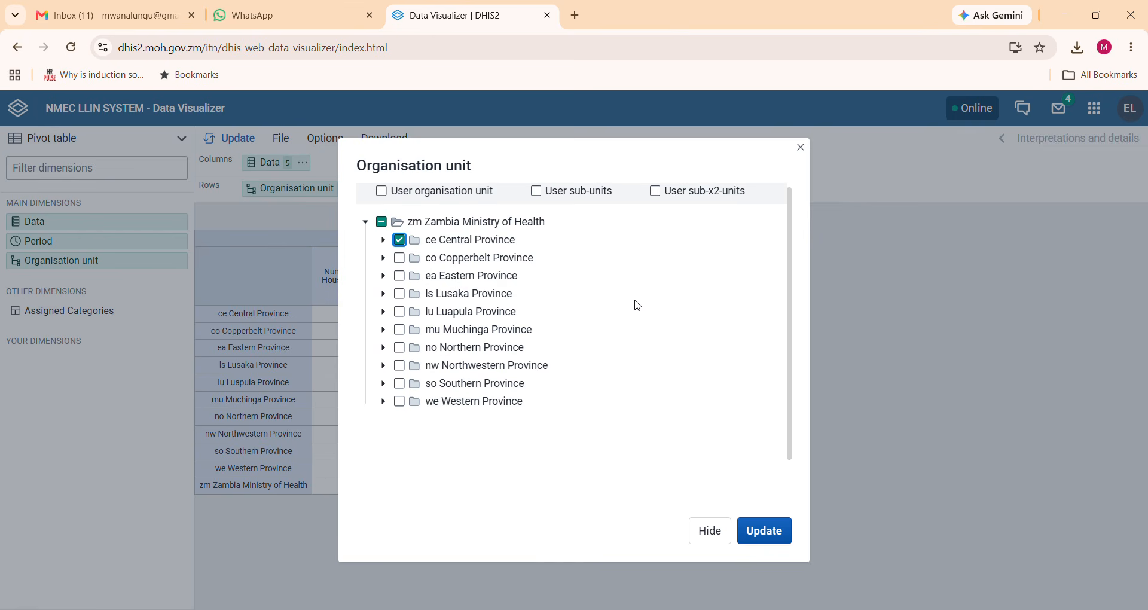
scroll(792, 391, "down", 1)
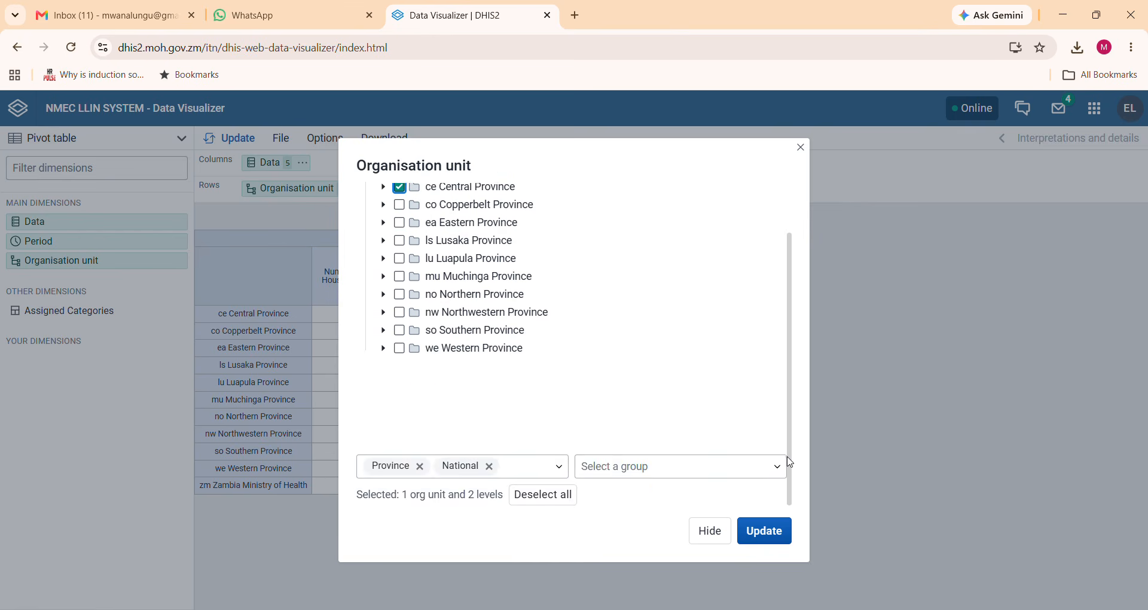
Replace the National and Province levels with District and Province, and update the pivot table
left_click(490, 466)
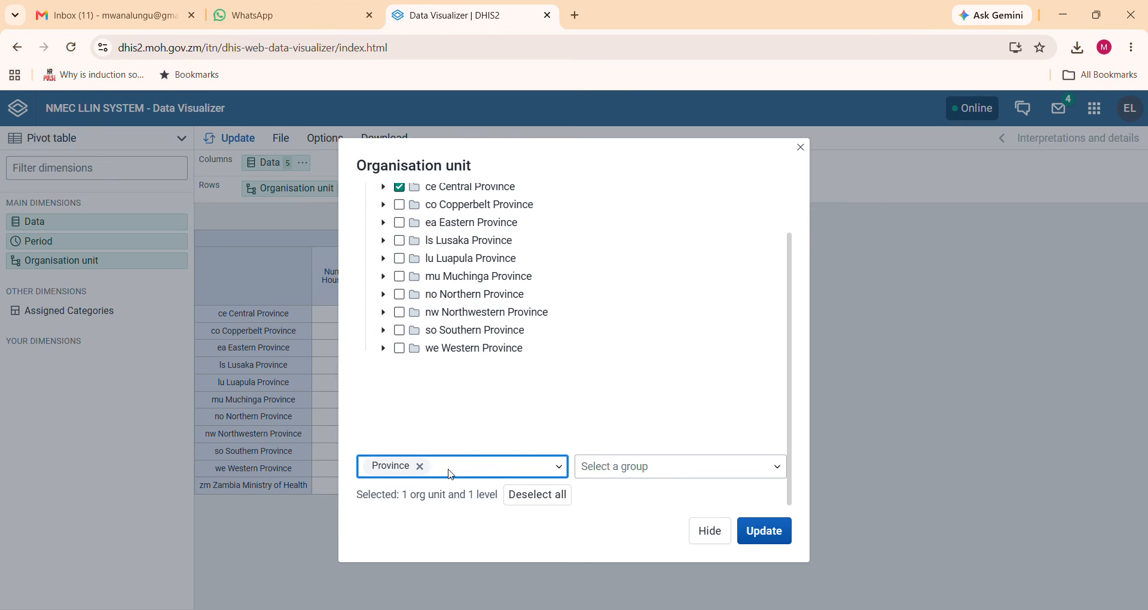
left_click(421, 466)
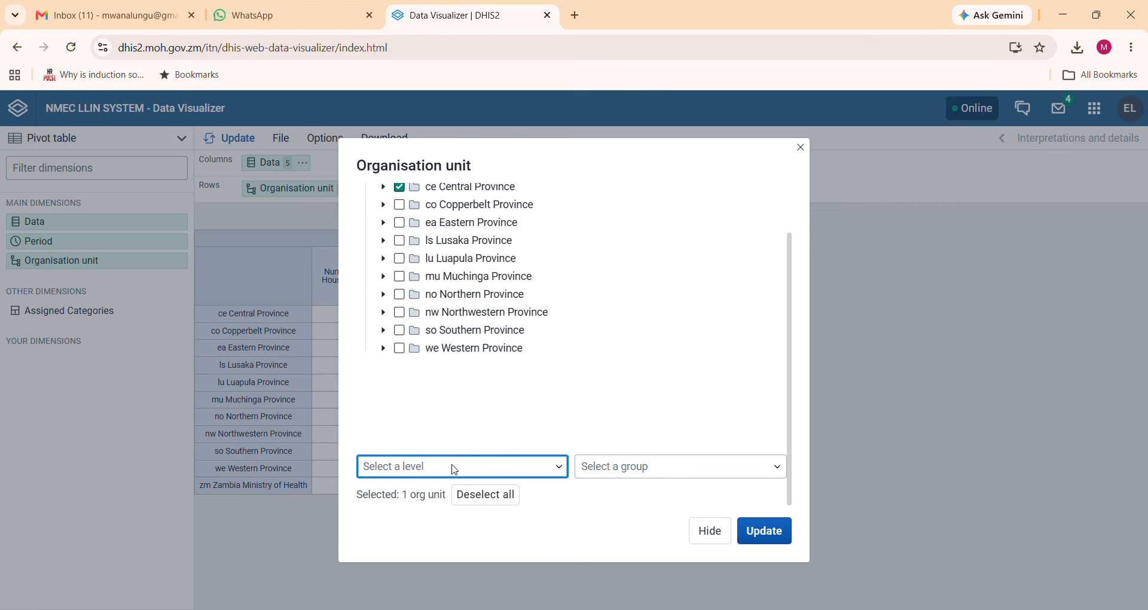
left_click(561, 469)
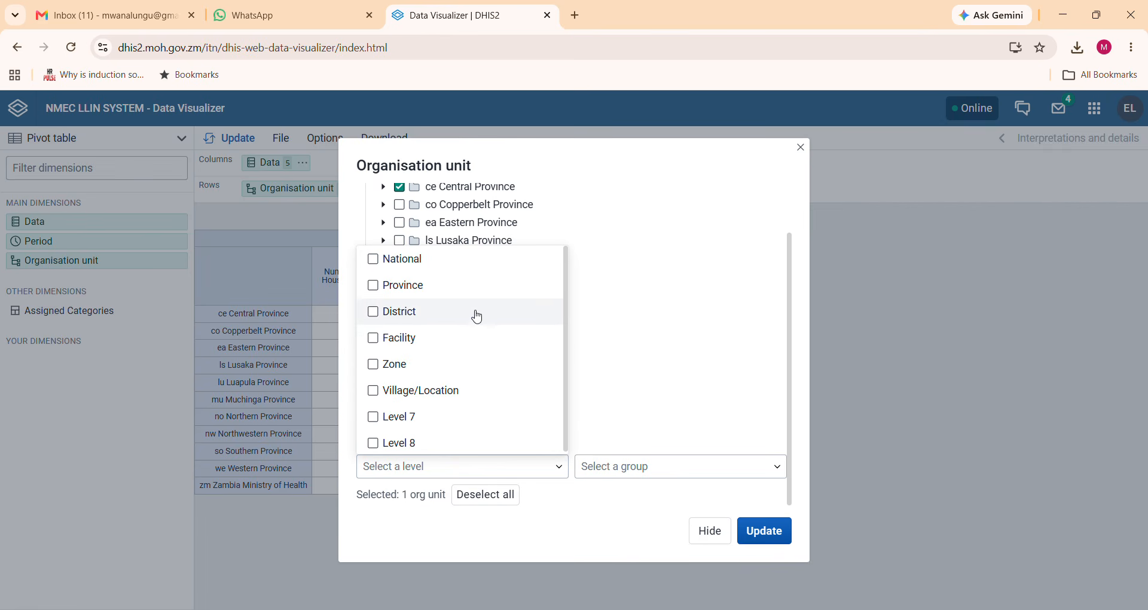
left_click(374, 312)
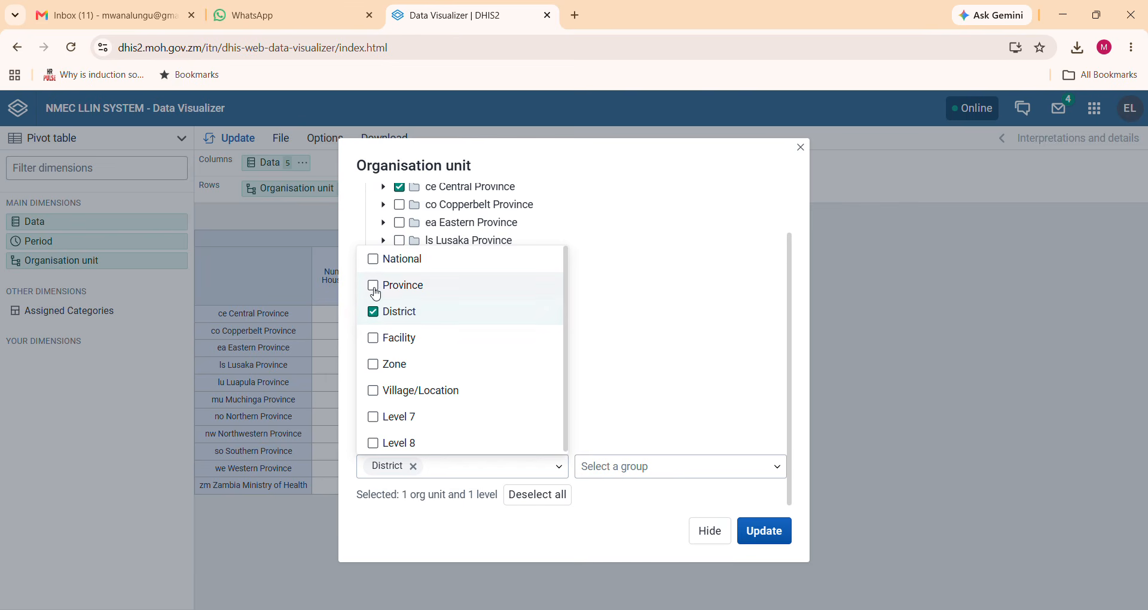
left_click(375, 288)
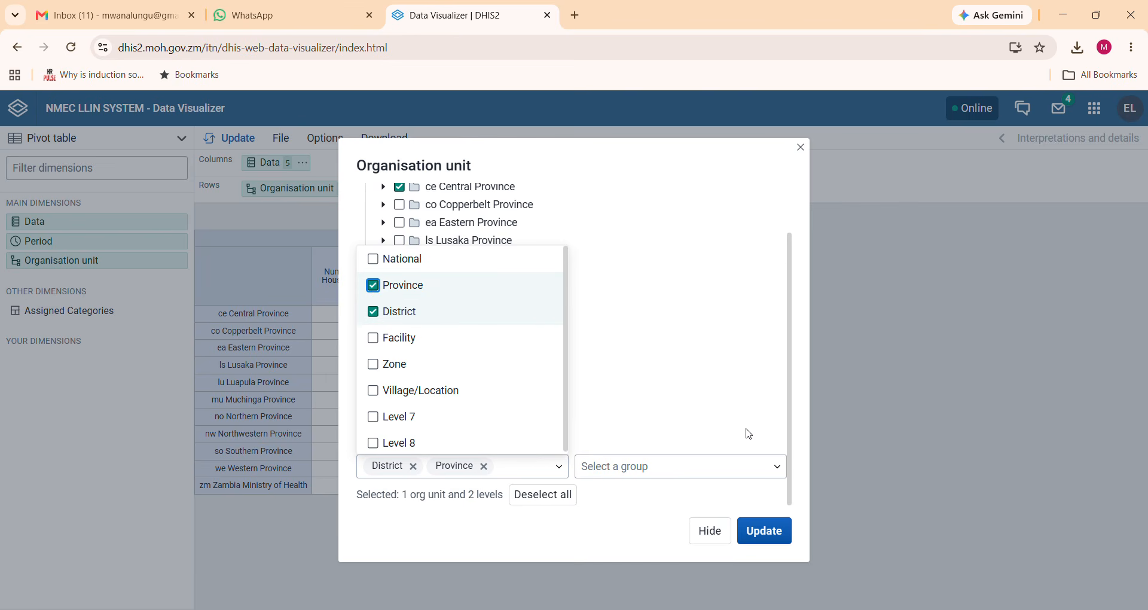
left_click(767, 534)
left_click(767, 534)
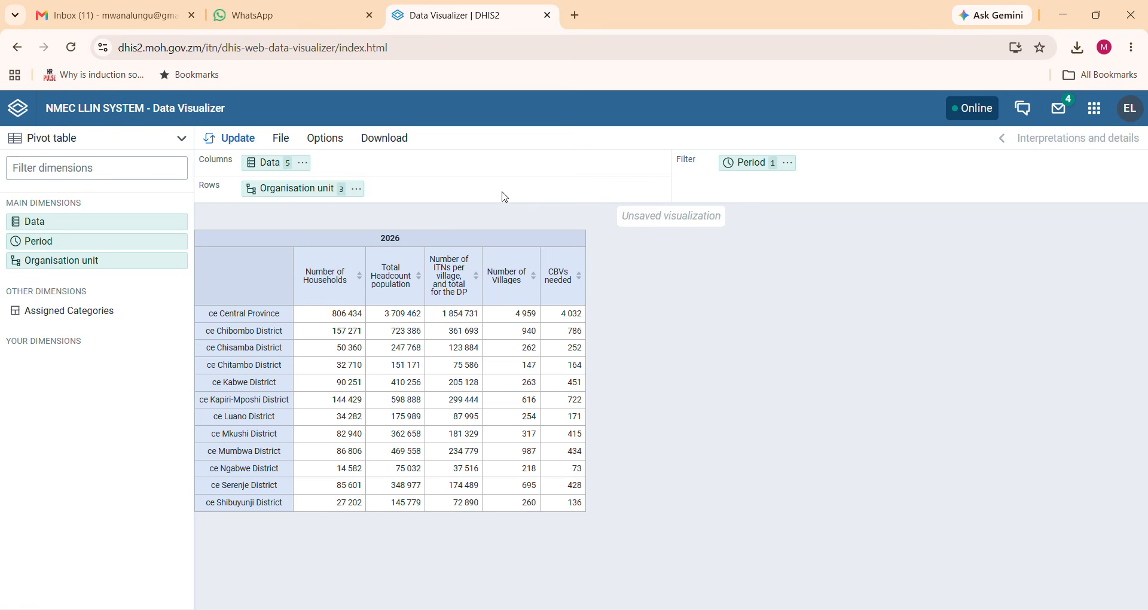
Remove the Province and District levels from the organisation unit selection, choose Village/Location instead, and update the pivot table
left_click(302, 188)
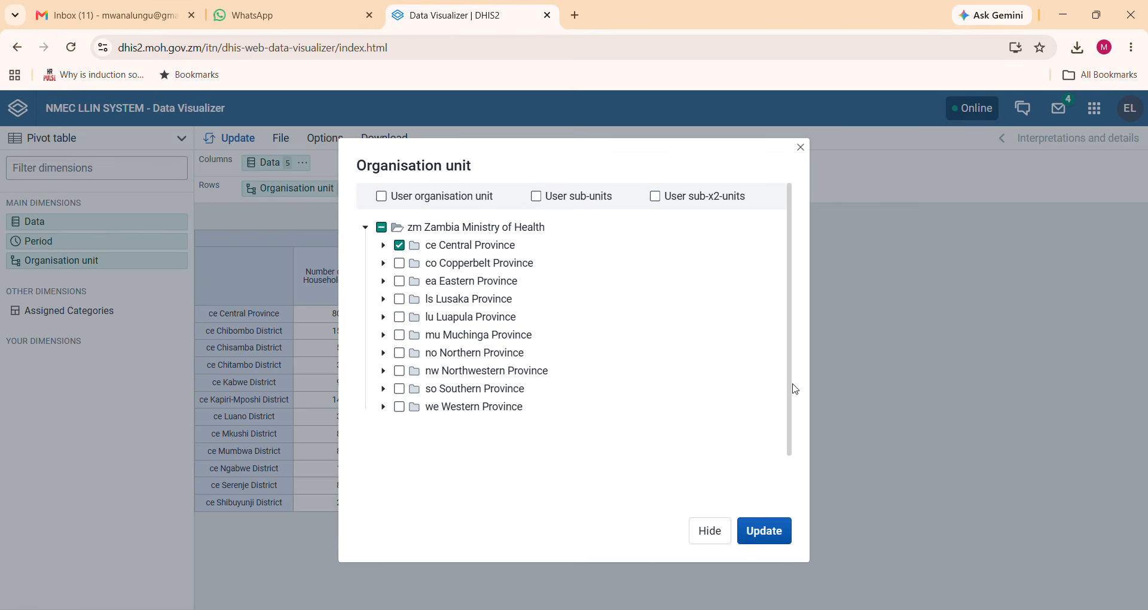
scroll(792, 421, "down", 1)
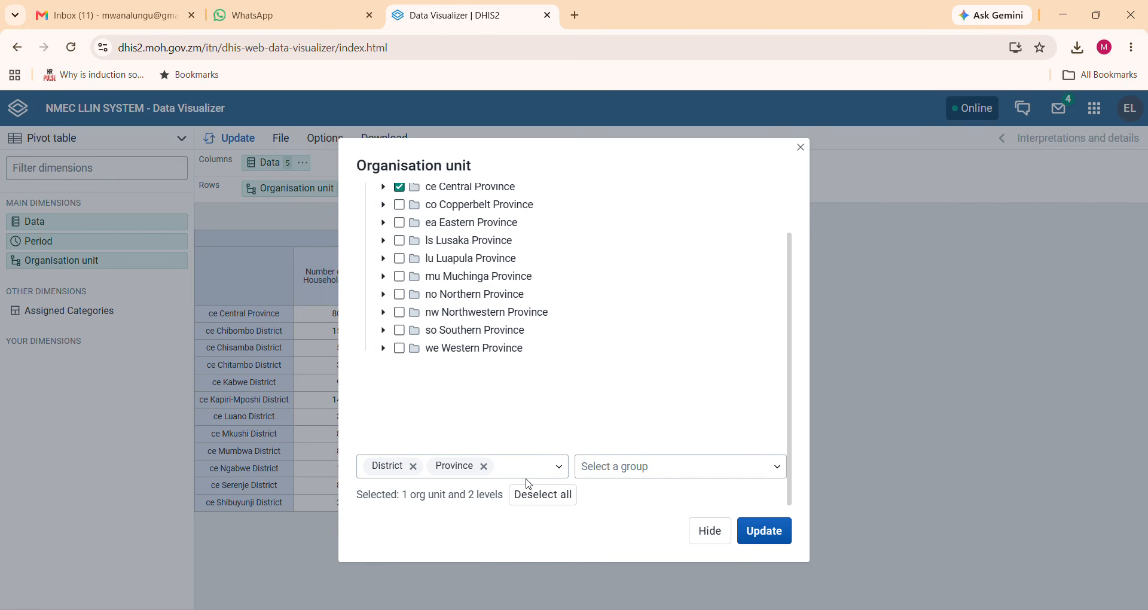
left_click(484, 466)
left_click(413, 466)
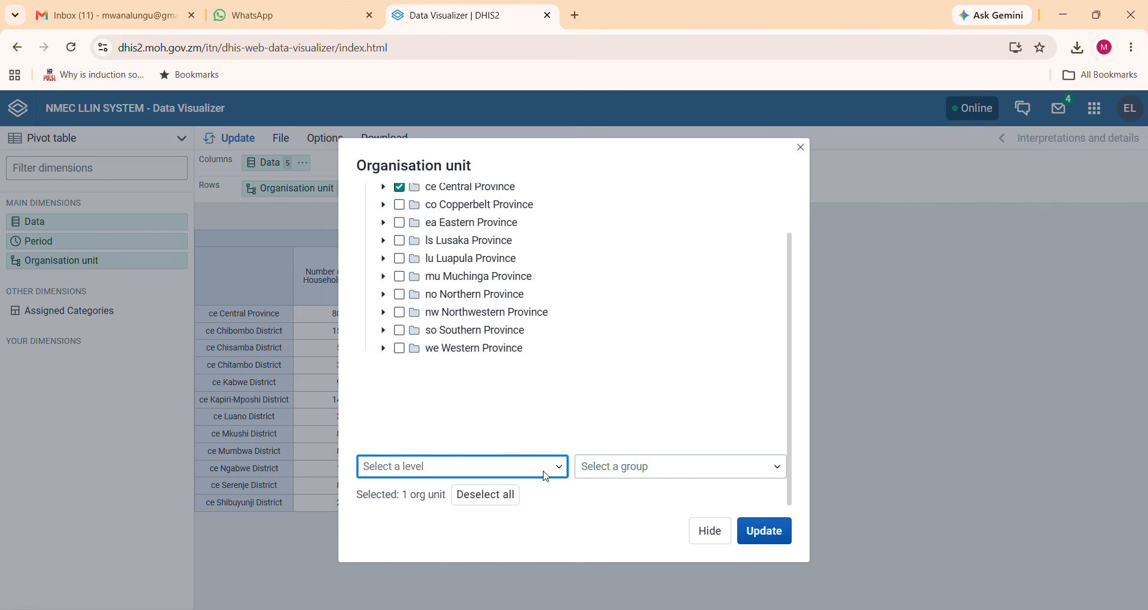
left_click(564, 472)
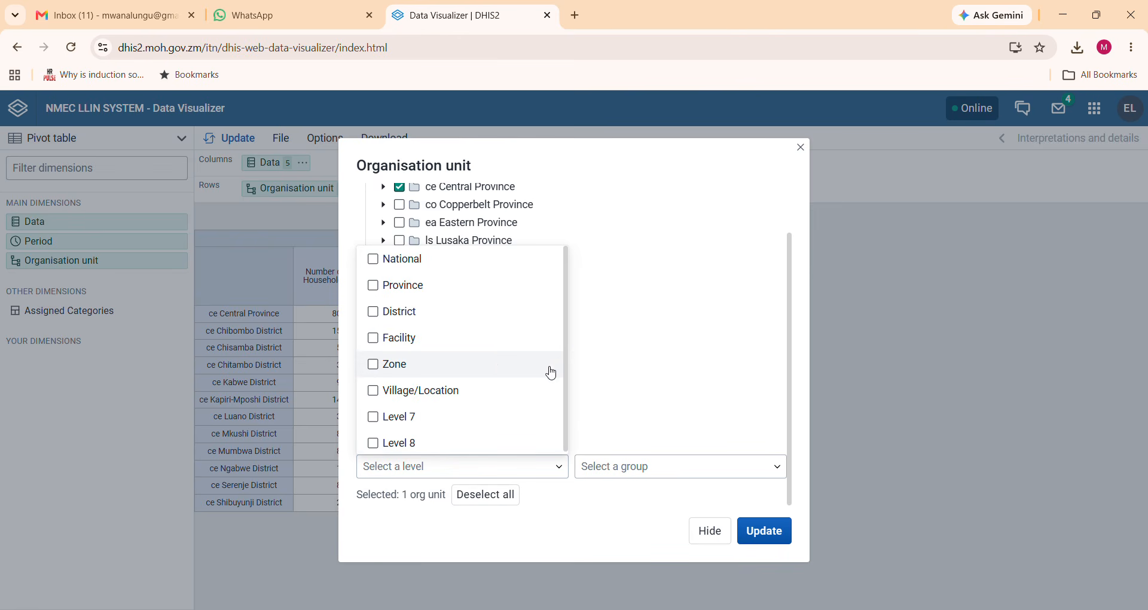
left_click(380, 391)
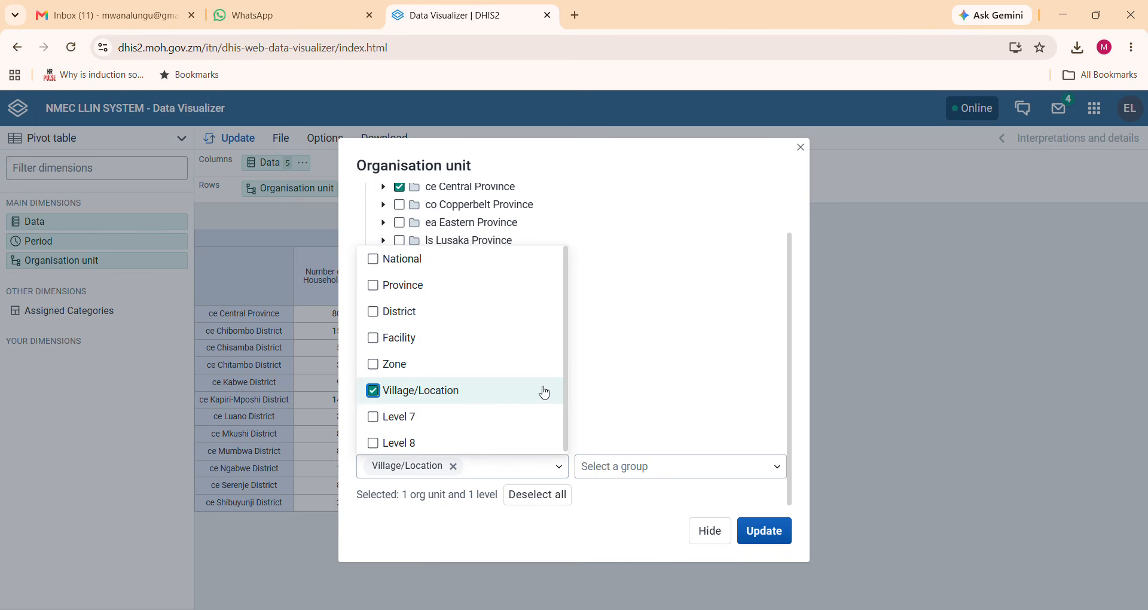
left_click(765, 532)
left_click(765, 532)
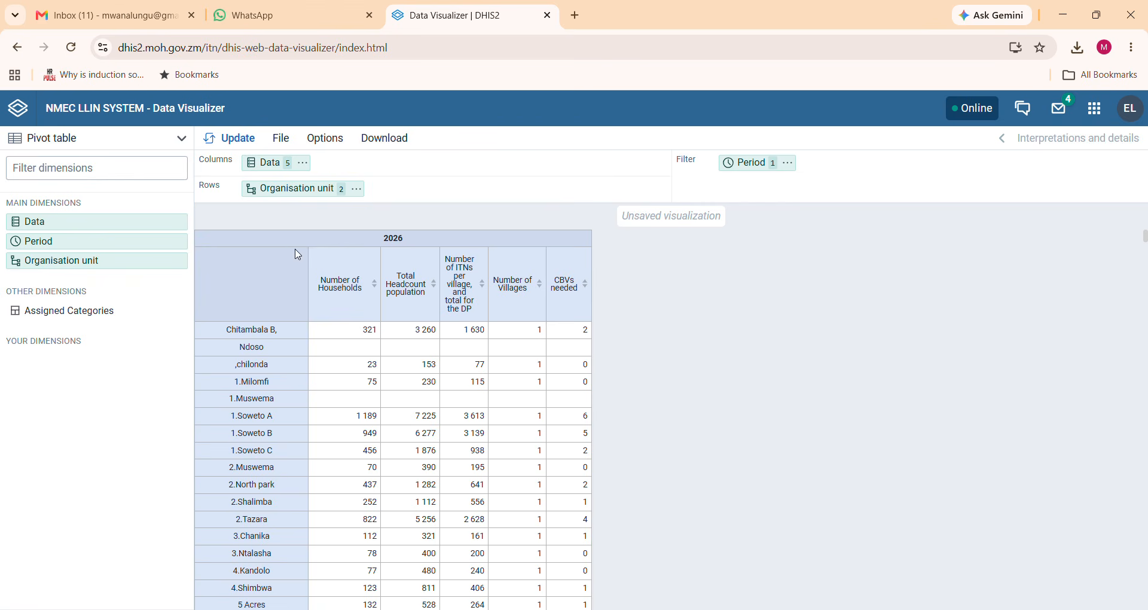
Enable Display organisation unit hierarchy in the table's style options and update the pivot table
left_click(326, 146)
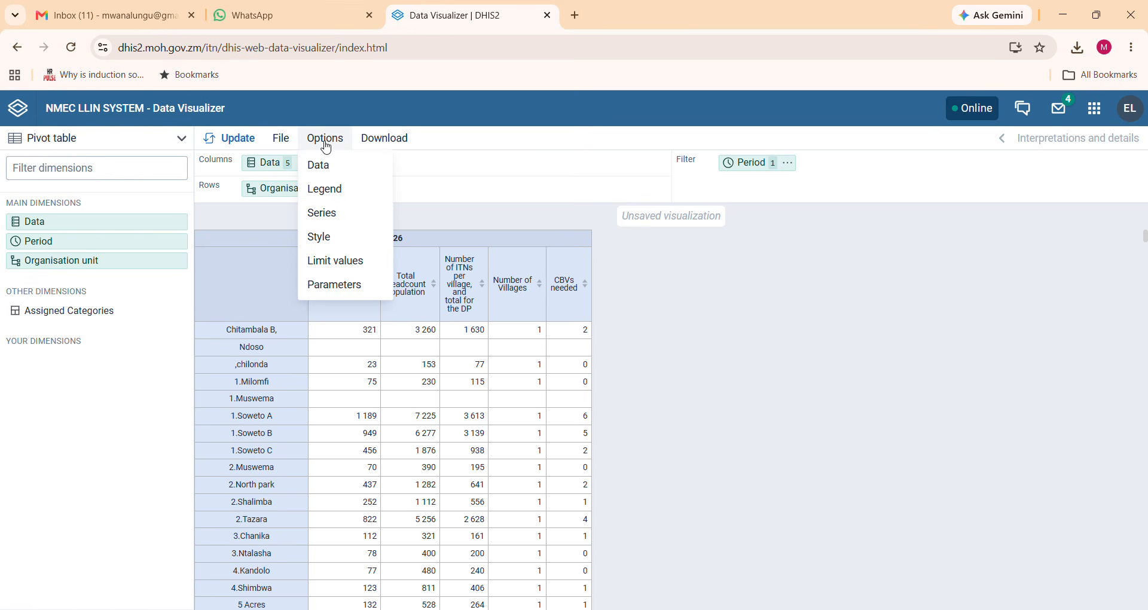
left_click(326, 240)
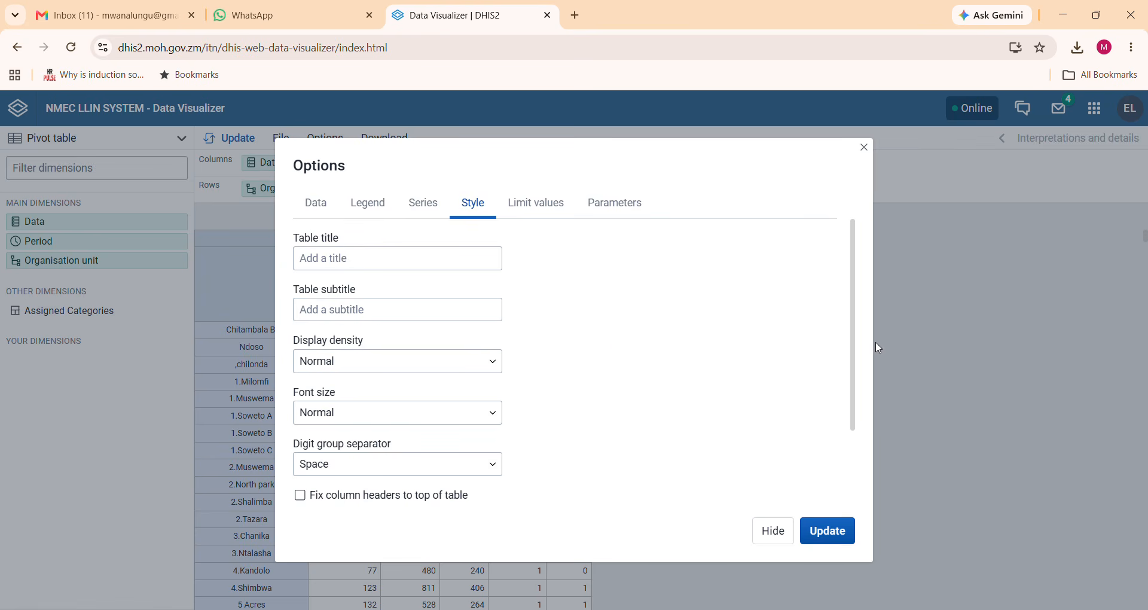
left_click_drag(856, 343, 855, 468)
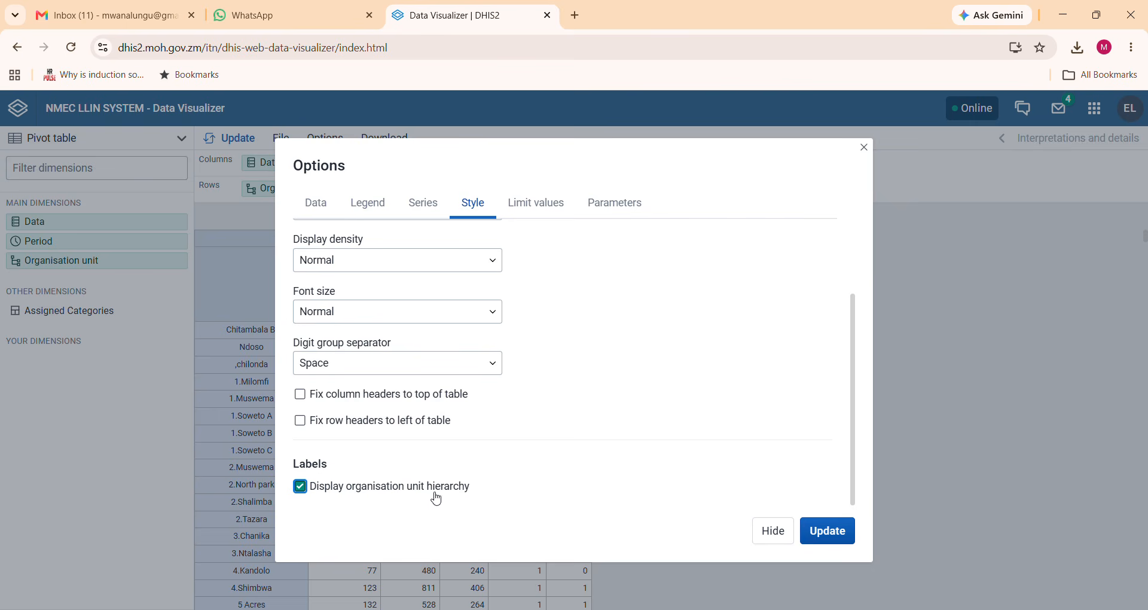
left_click(831, 538)
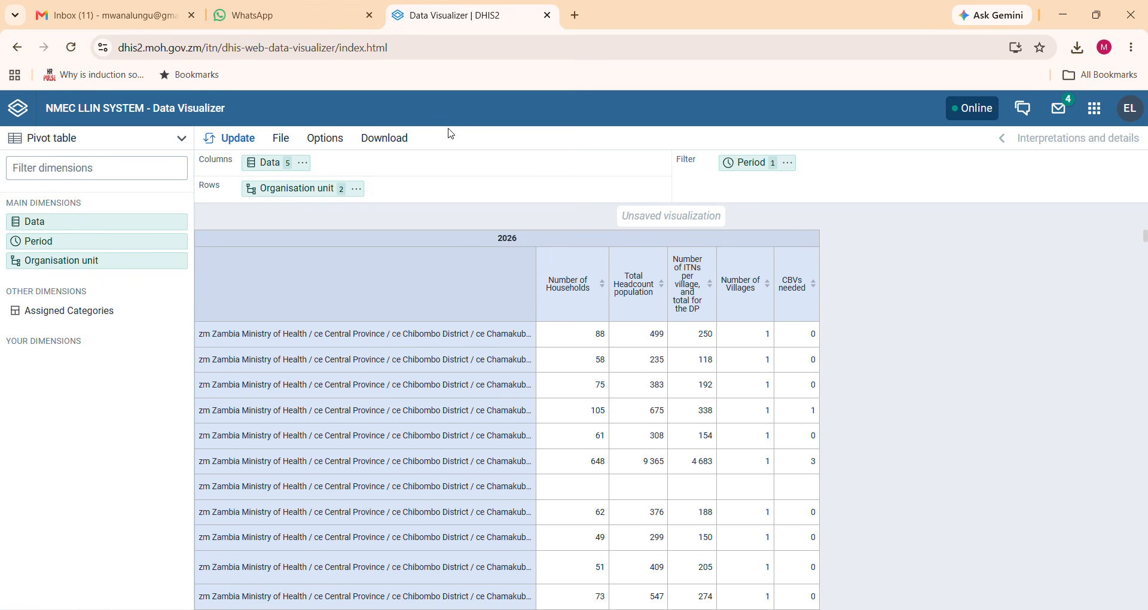
Download the pivot table in Excel (.xls) table layout and show the downloaded file in its folder
left_click(384, 141)
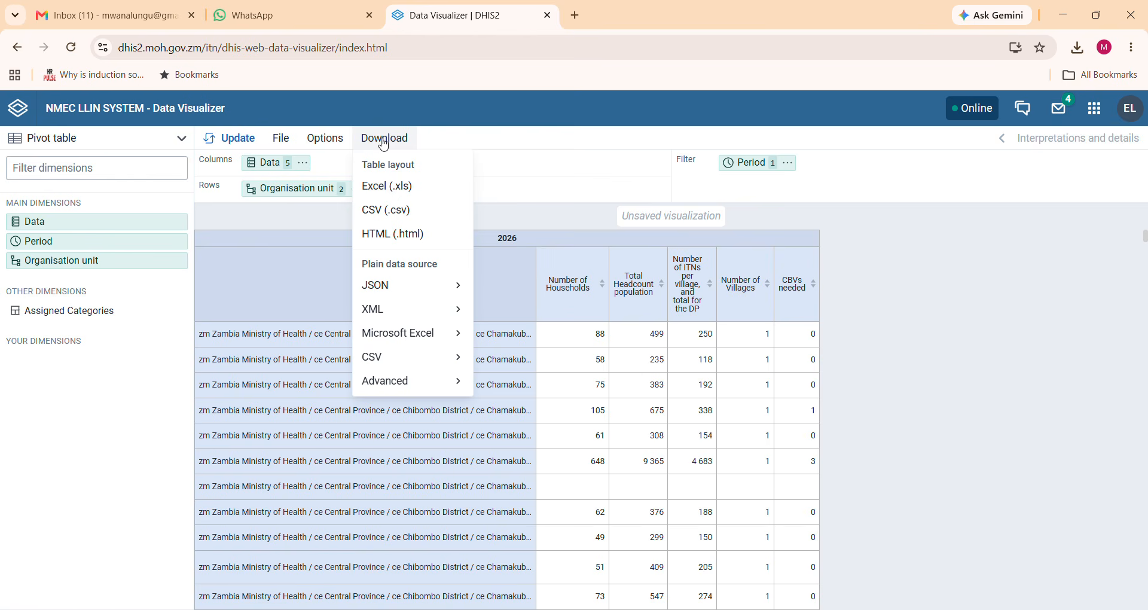
left_click(389, 190)
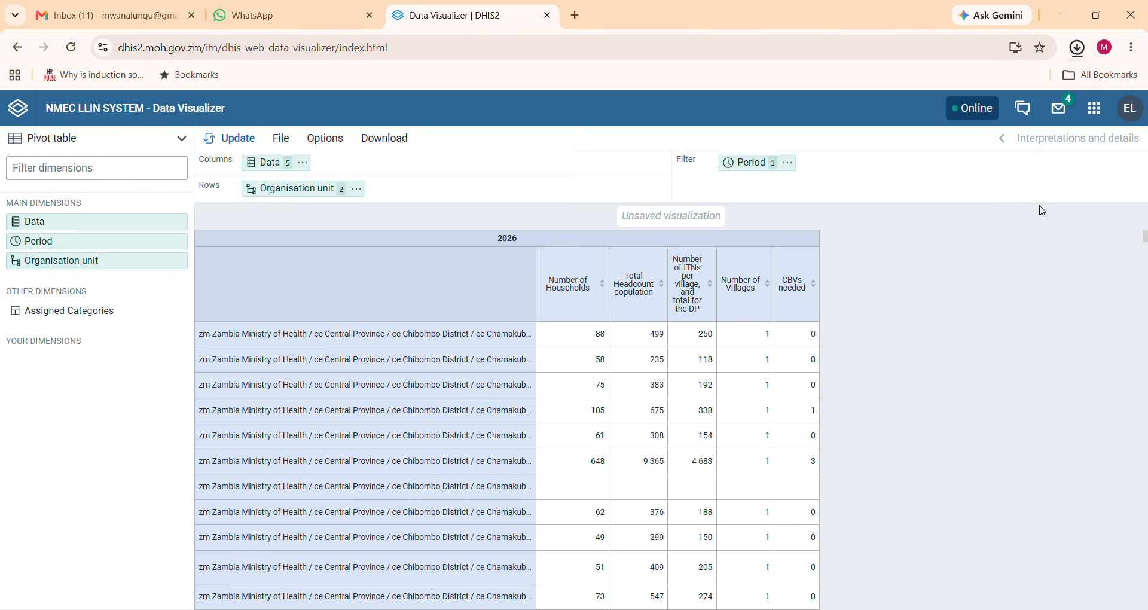
left_click(1078, 62)
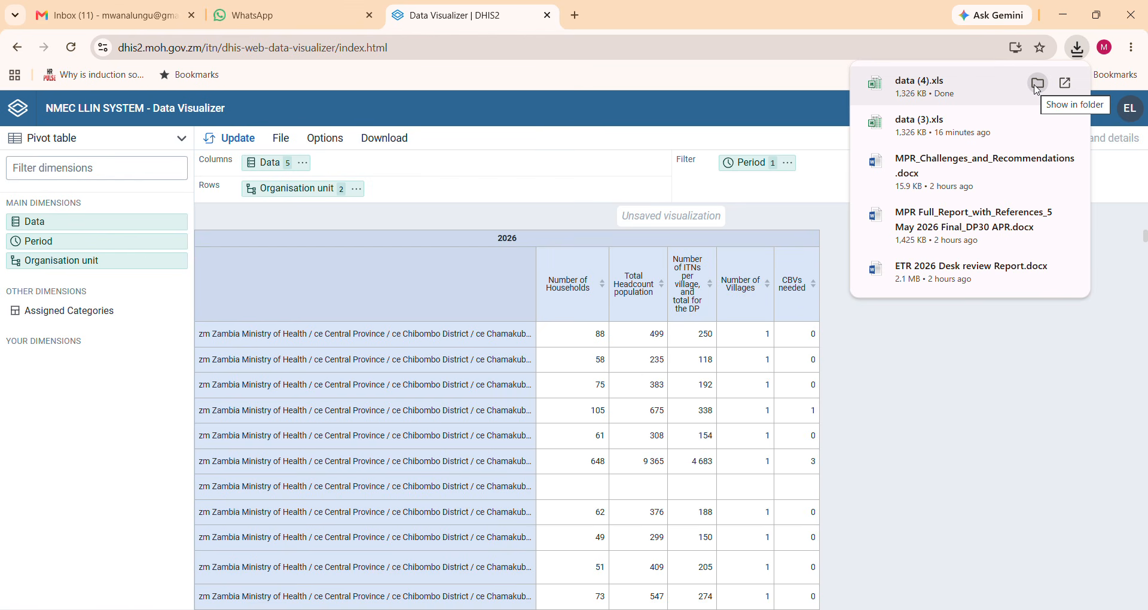
left_click(1038, 87)
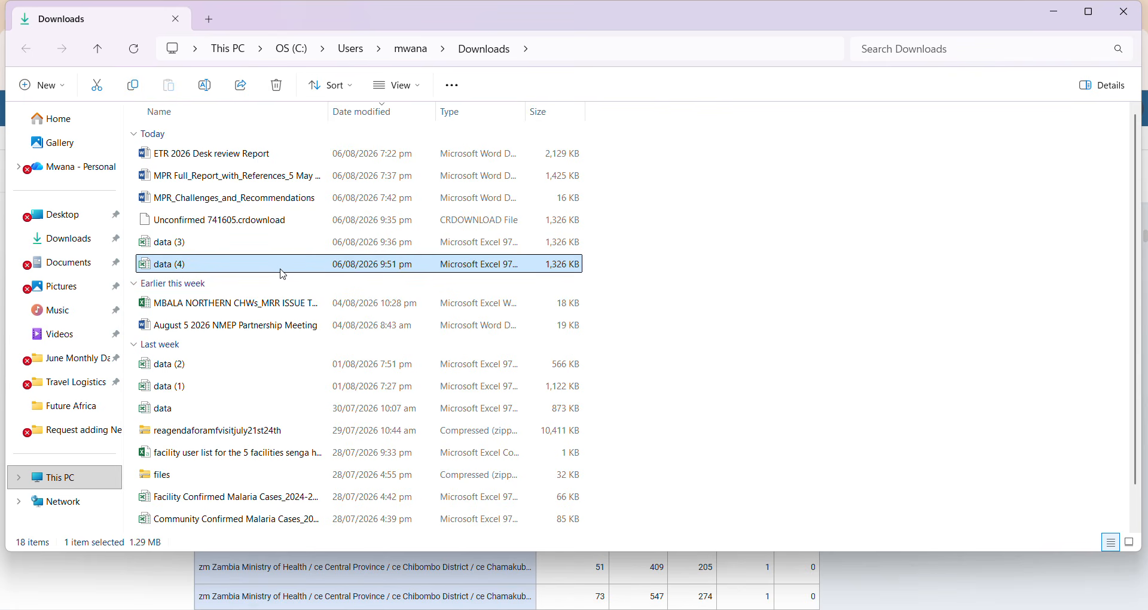
Open the downloaded data (4) file in Excel and autofit the width of all columns
double_click(207, 265)
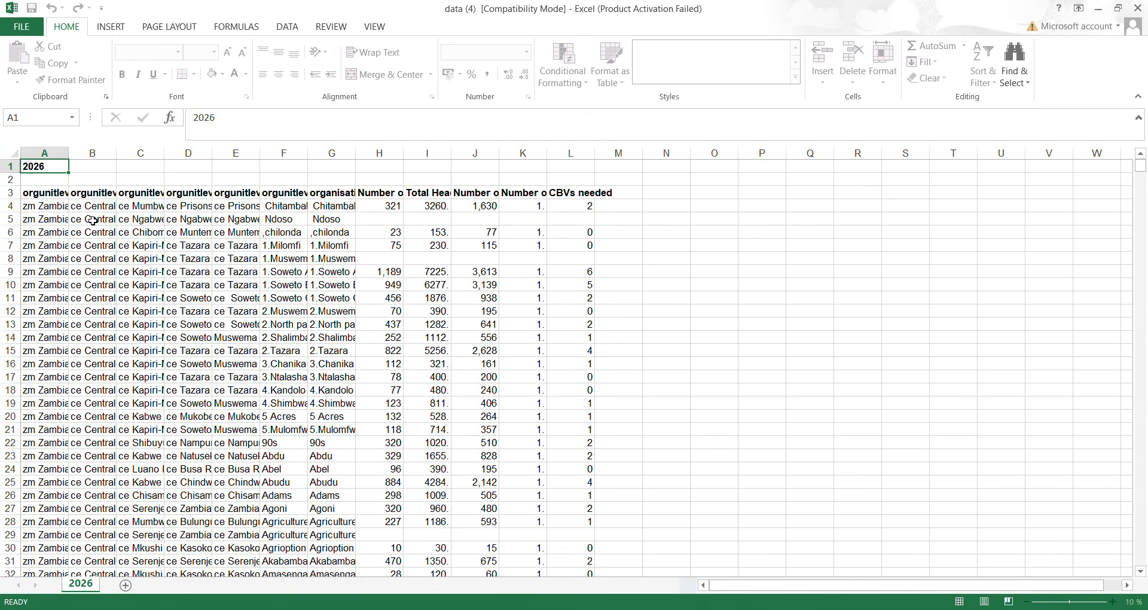
left_click(13, 153)
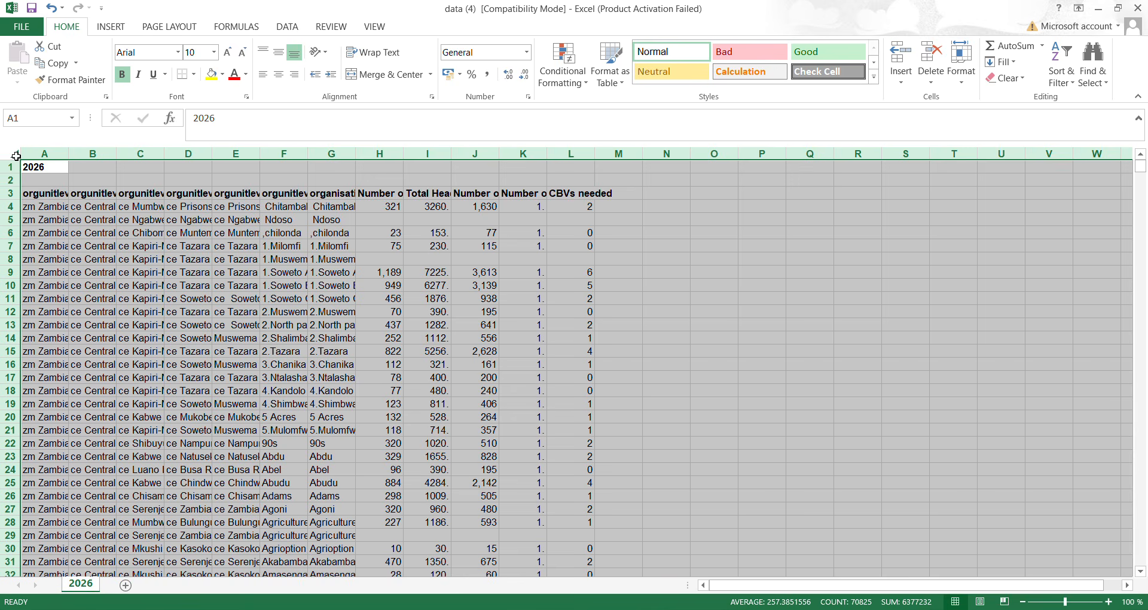
double_click(66, 156)
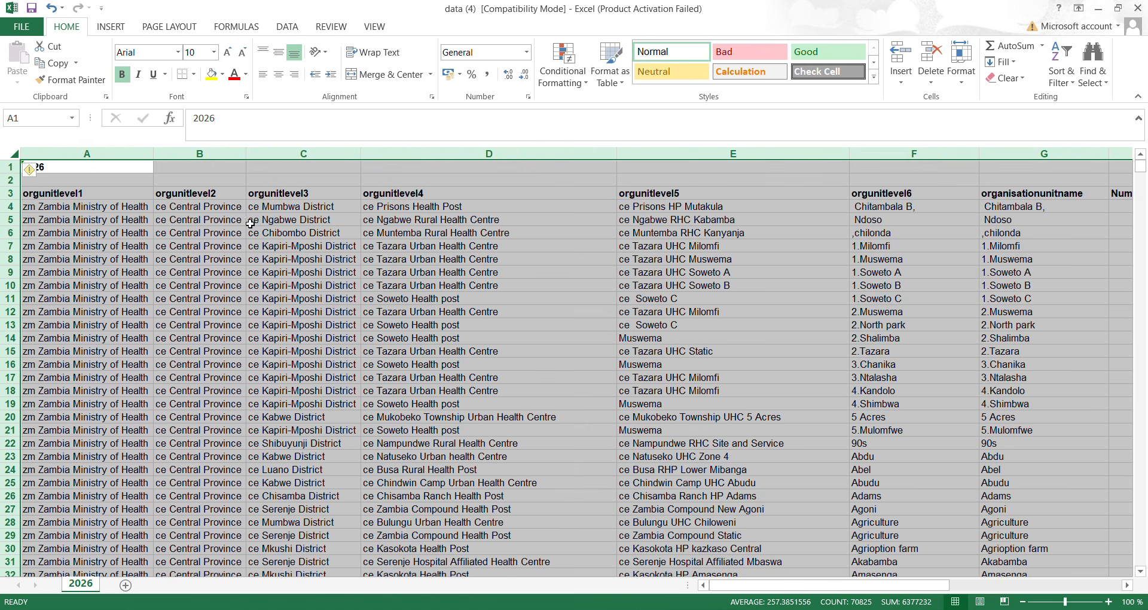
Turn on filtering for the header row in row 3, covering the organisation unit levels and indicator columns
left_click(15, 193)
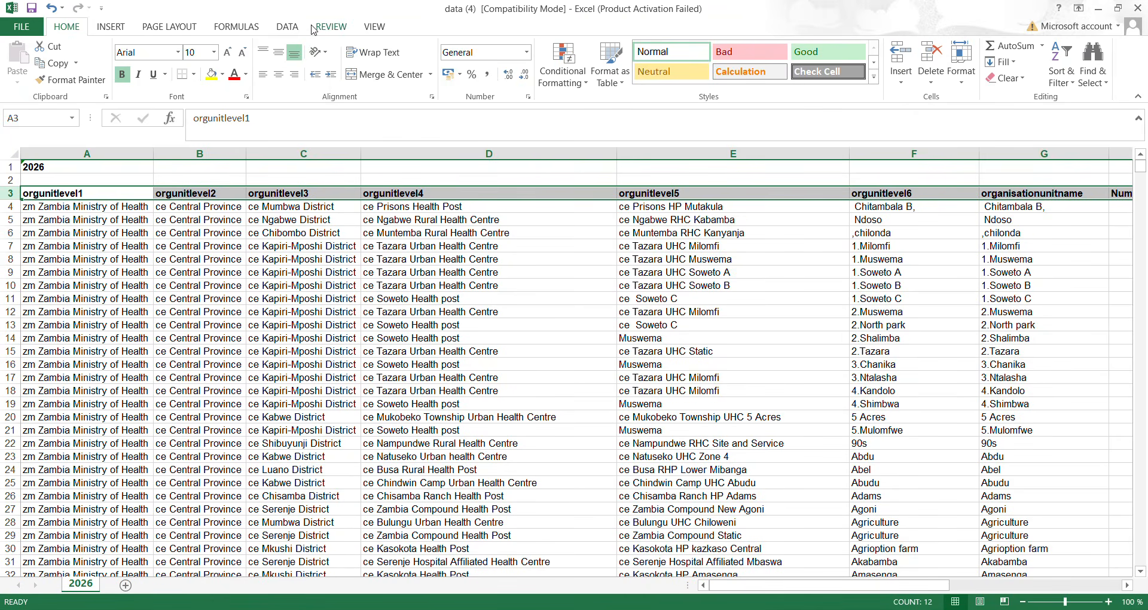
left_click(286, 27)
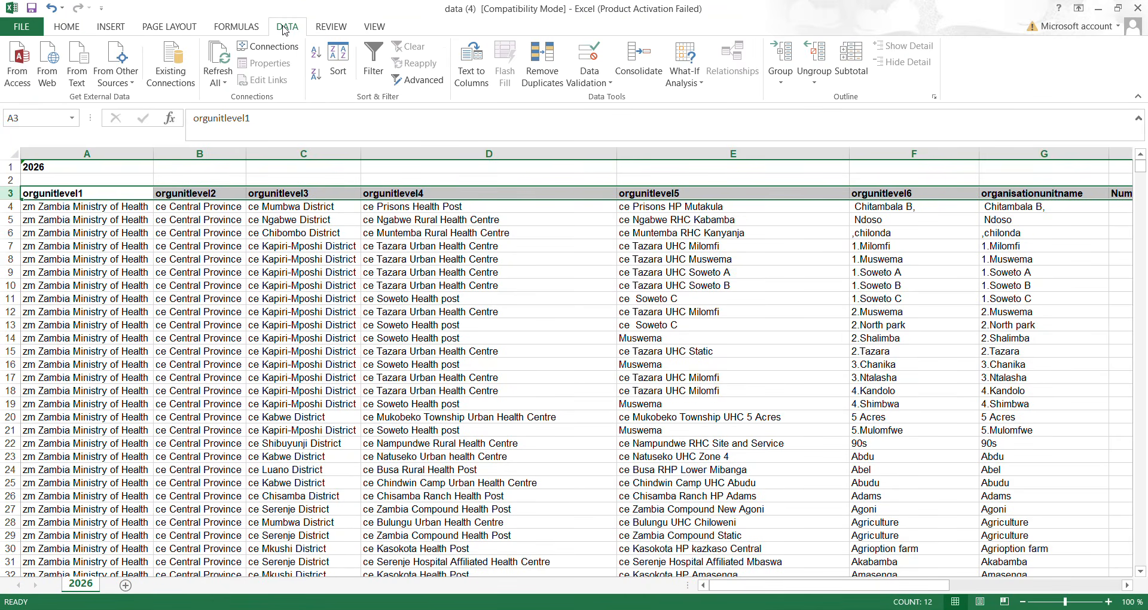
left_click(375, 73)
left_click(510, 258)
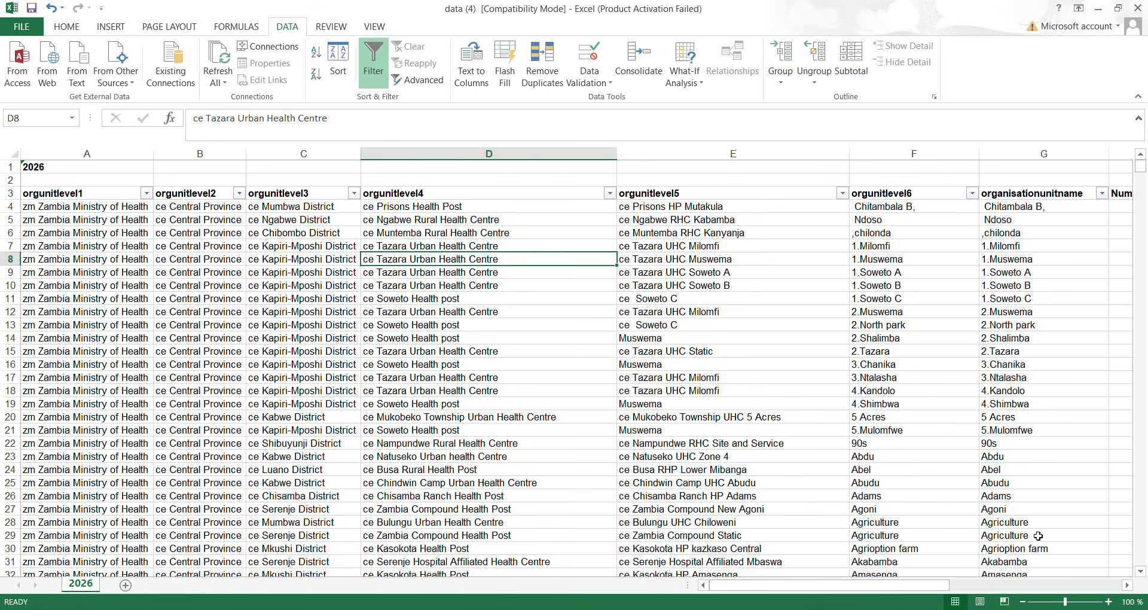
left_click(1128, 586)
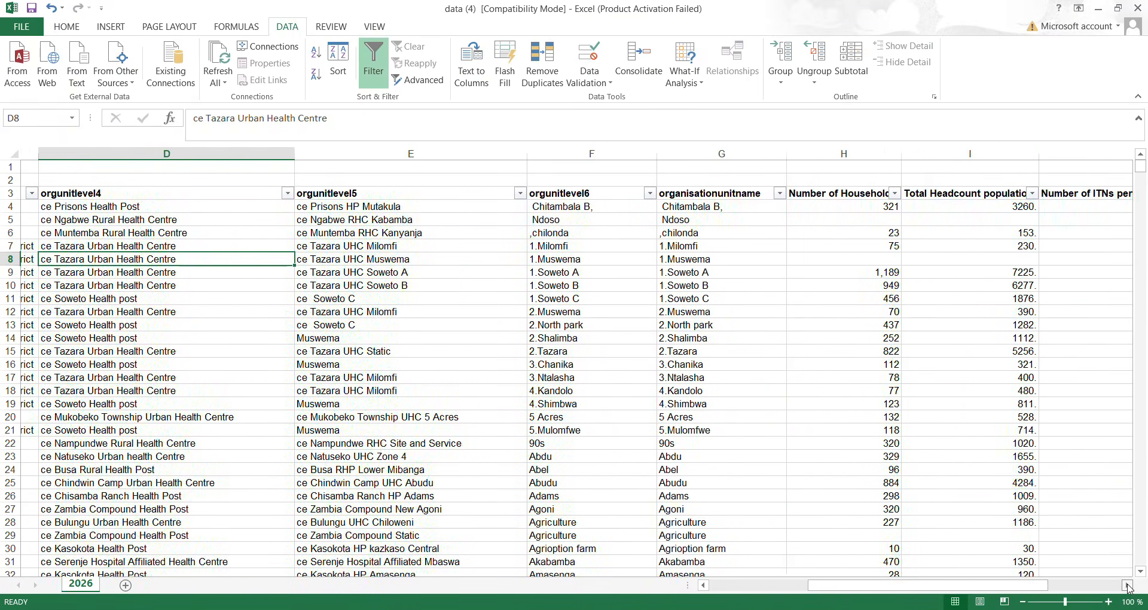
left_click(1128, 586)
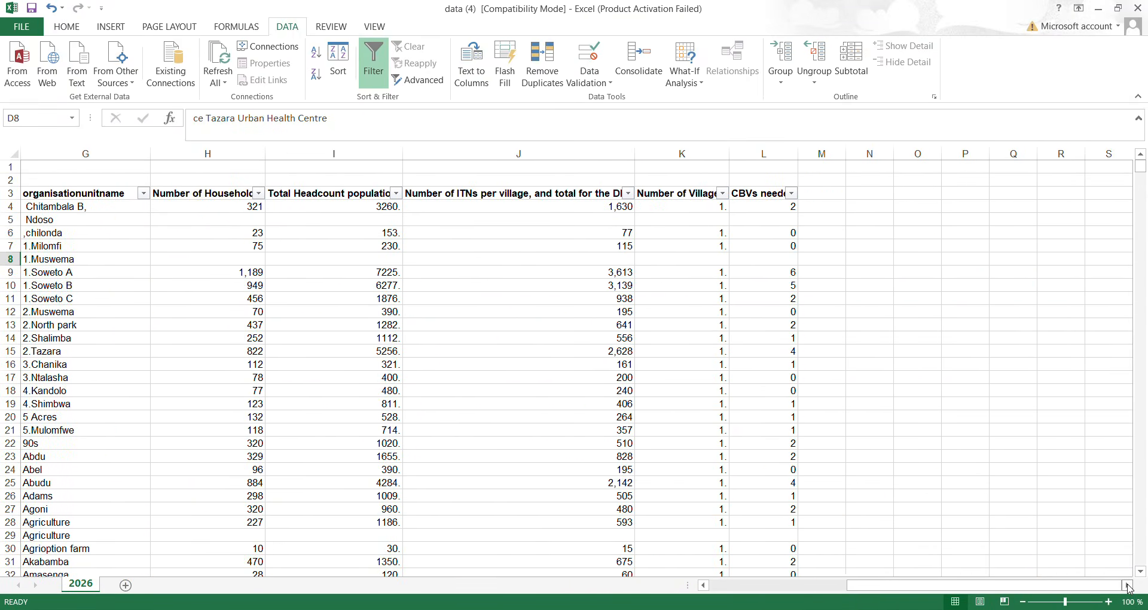
left_click(805, 586)
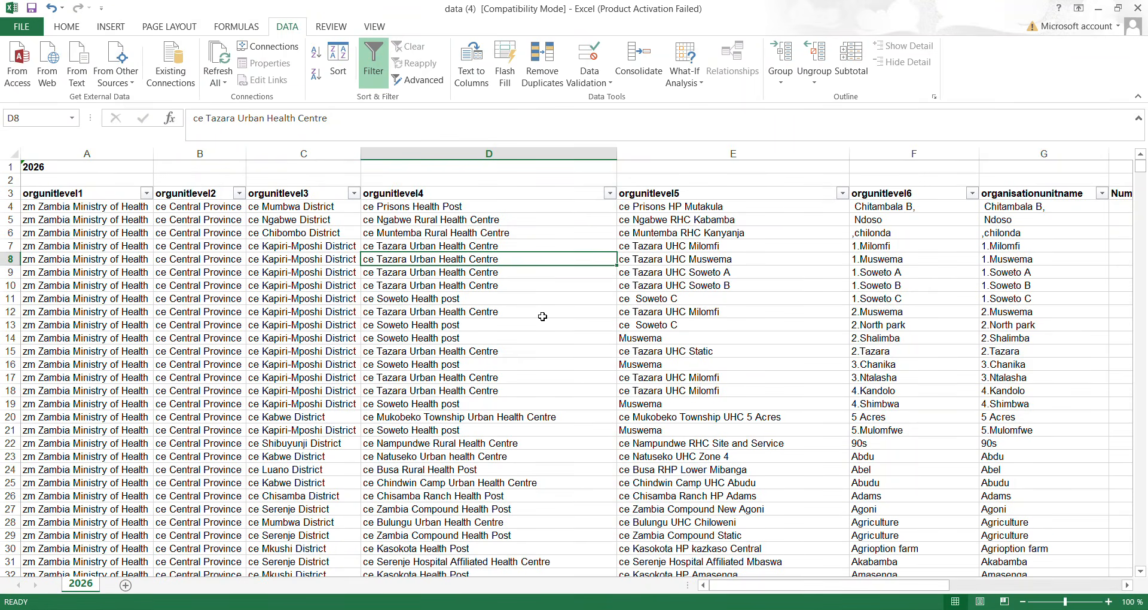